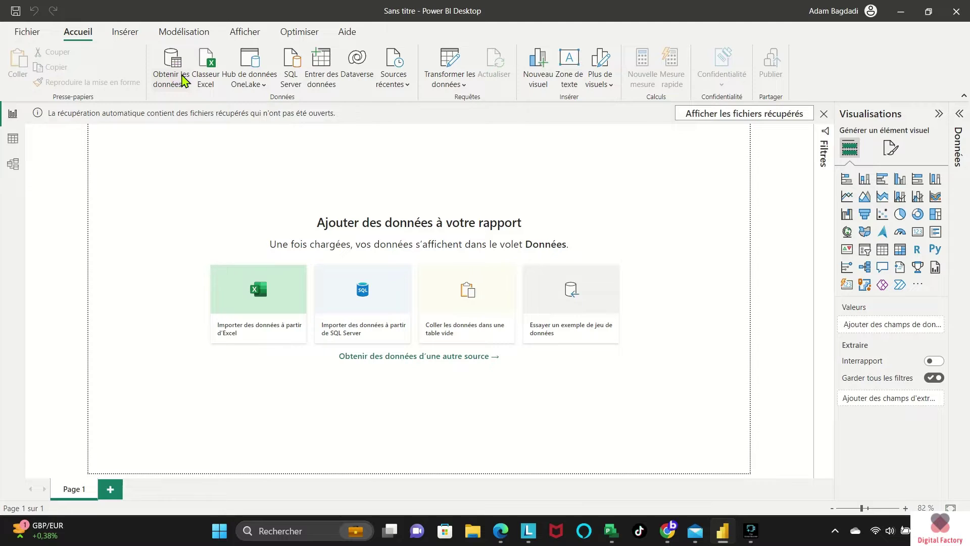
- Search the full connector list for 'share' and choose the SharePoint Online List connector
left_click(184, 80)
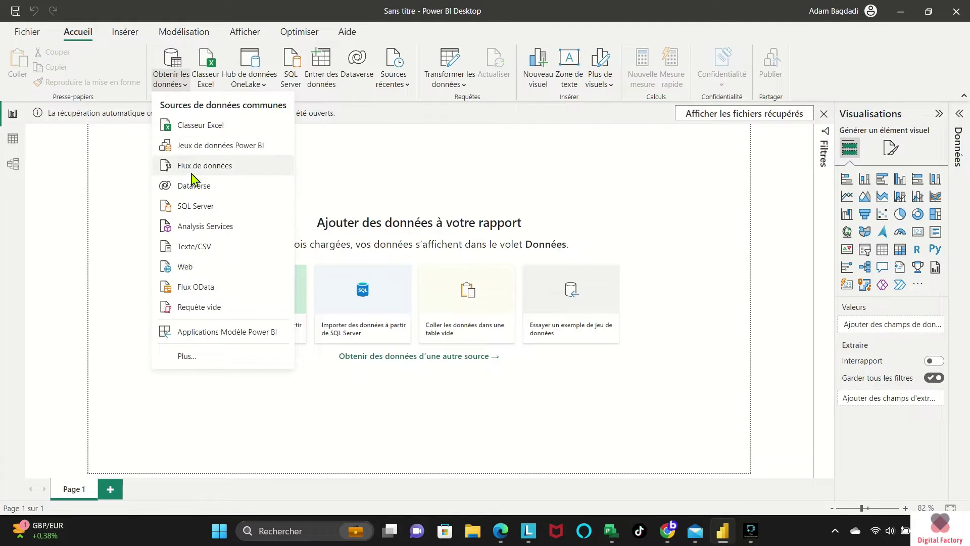
left_click(187, 355)
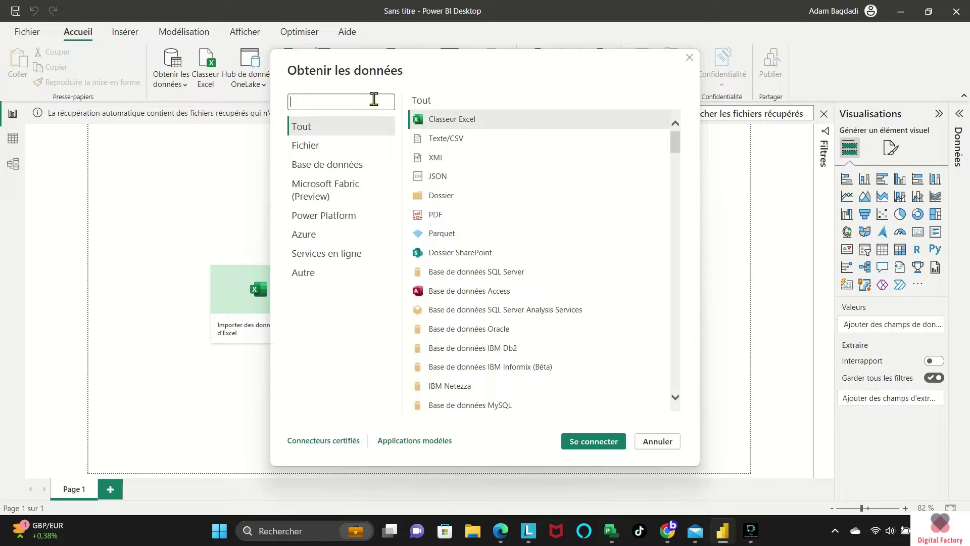
type("share")
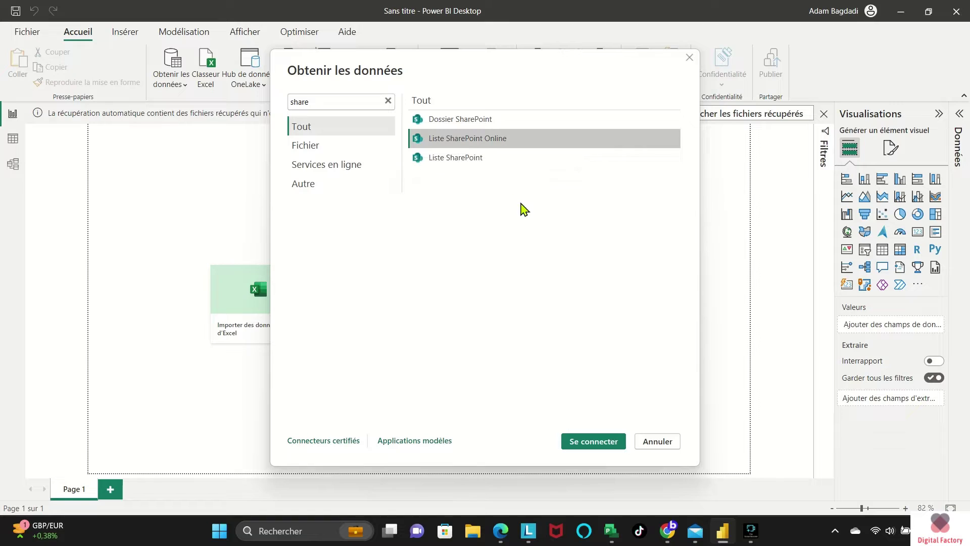
left_click(584, 446)
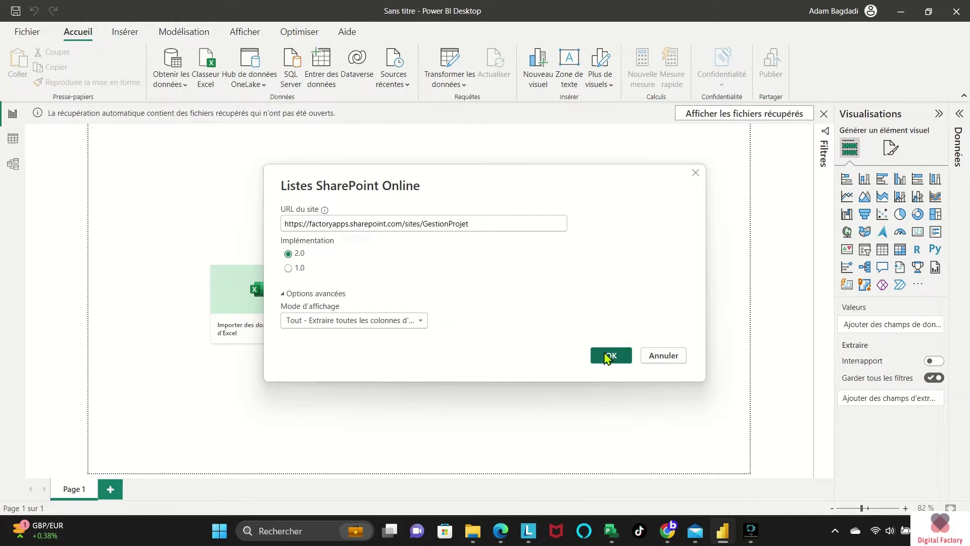
- Connect to the GestionProjet SharePoint site using implementation 2.0
left_click(607, 356)
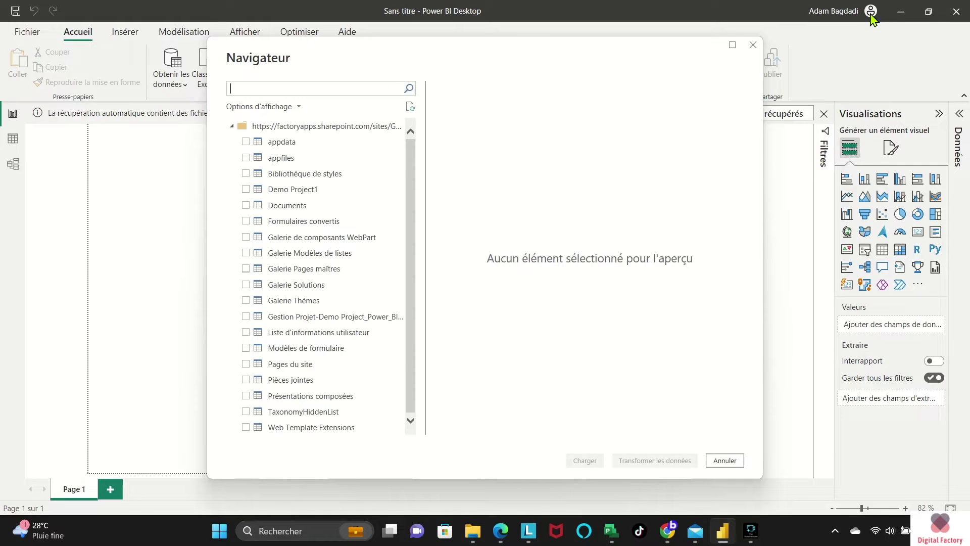
- Preview and tick the Demo Project1 list in the Navigator, then load it
left_click(281, 192)
left_click(247, 191)
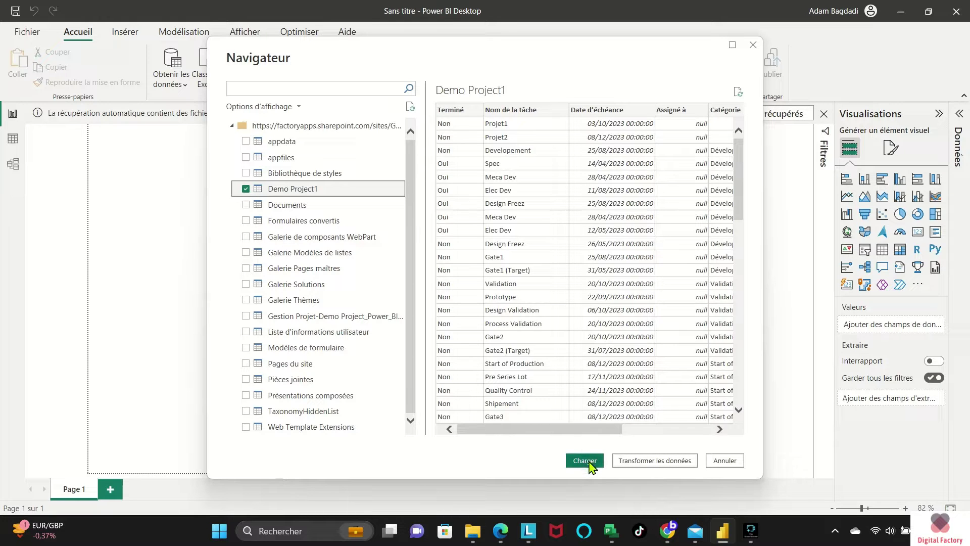
left_click(588, 462)
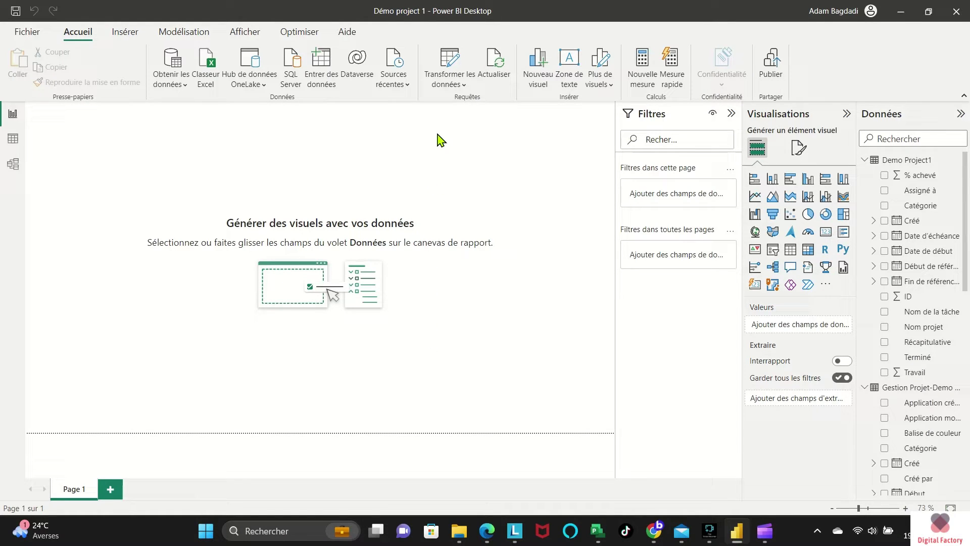
- Open the Power Query Editor on the Gestion Projet-Demo query
left_click(449, 71)
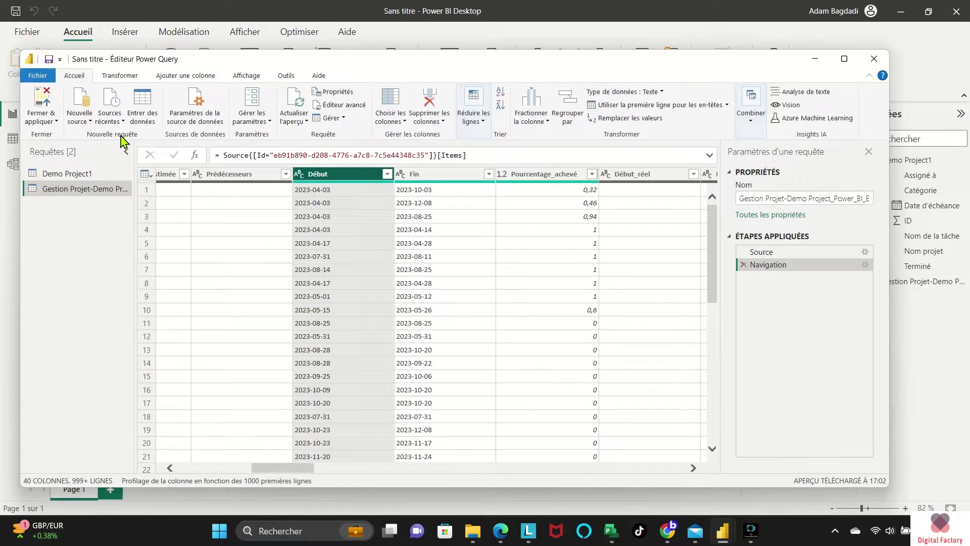
- Change the Début and Fin columns to the Date type
left_click(119, 77)
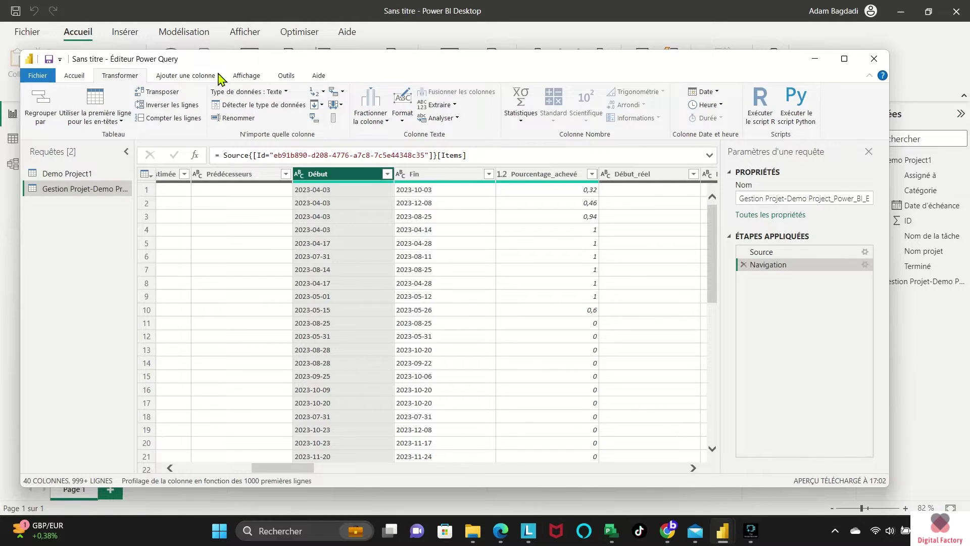
left_click(283, 93)
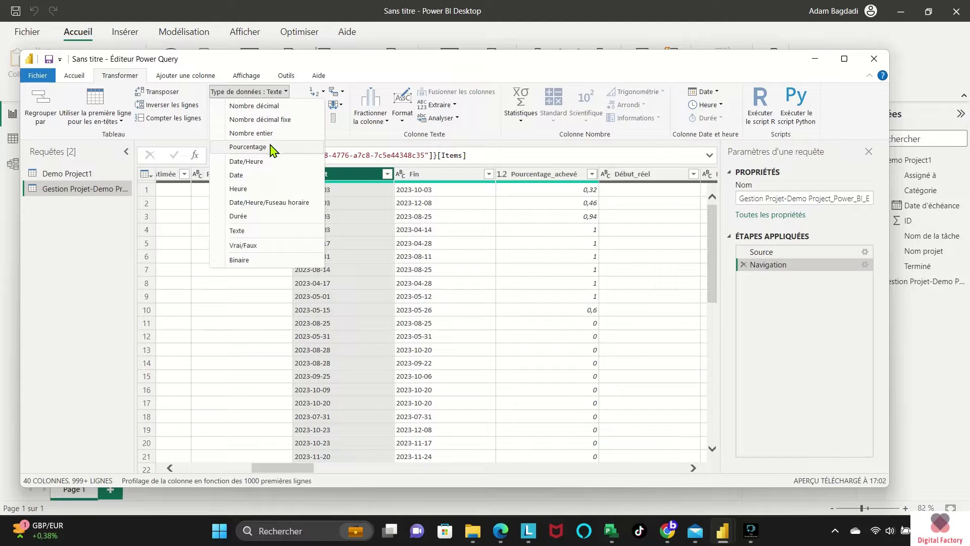
left_click(258, 177)
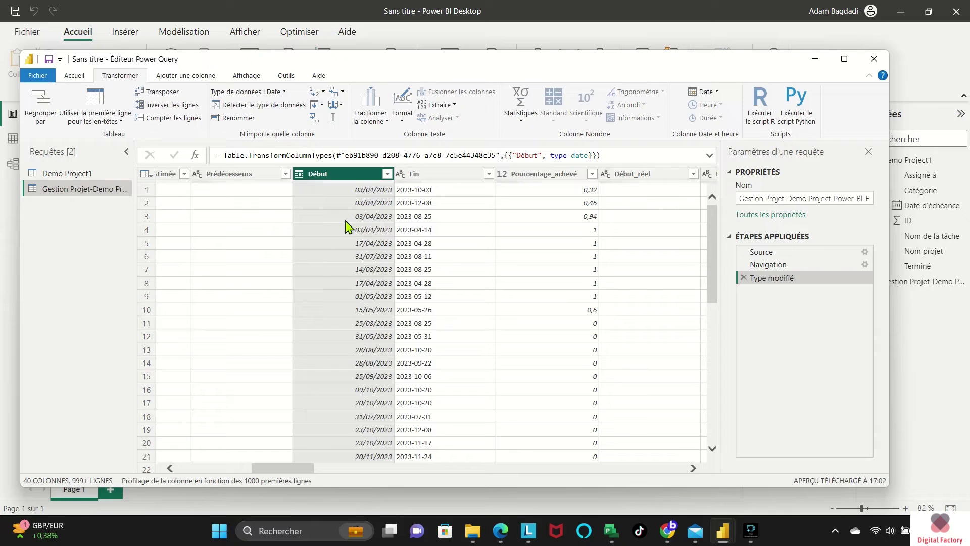
left_click(430, 177)
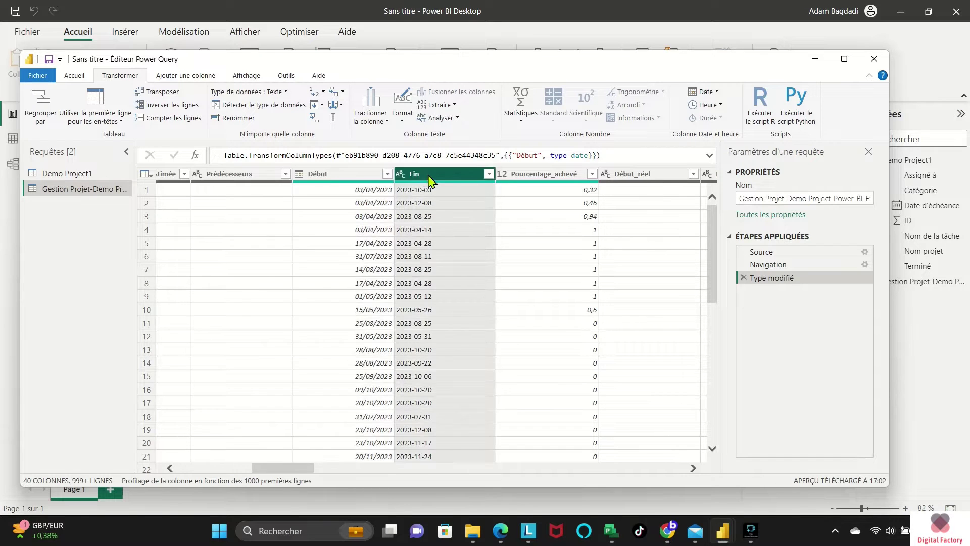
left_click(285, 92)
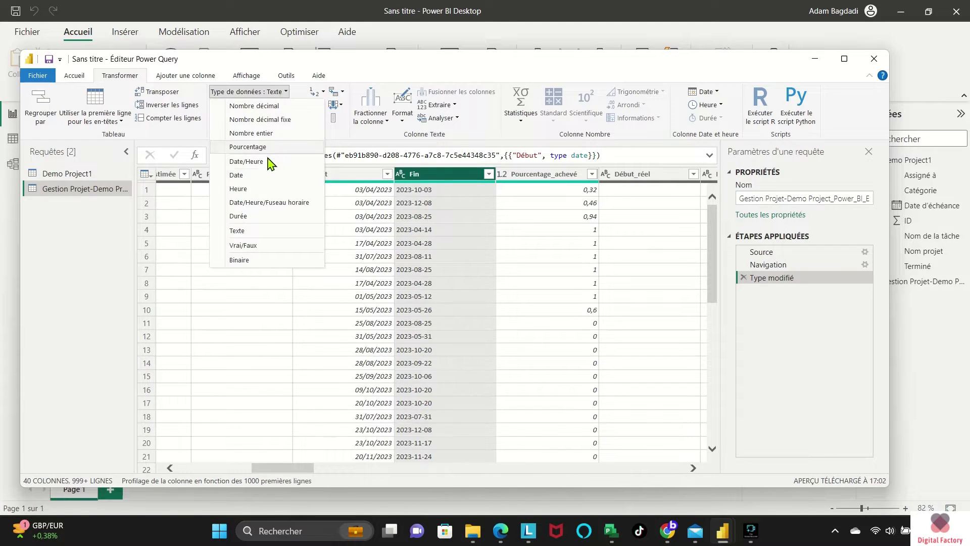
left_click(252, 176)
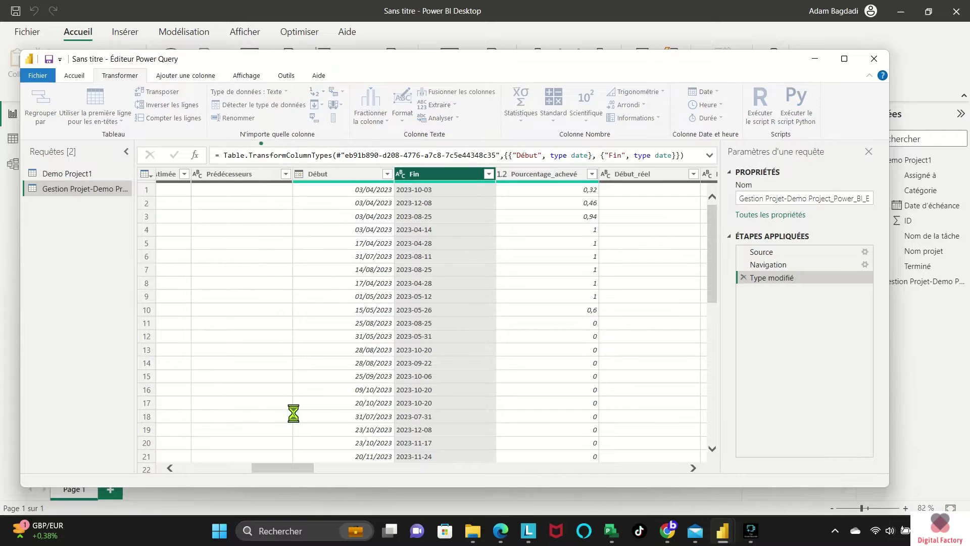
left_click_drag(296, 469, 325, 469)
- Make Pourcentage_achevé a Percentage type column
left_click(324, 175)
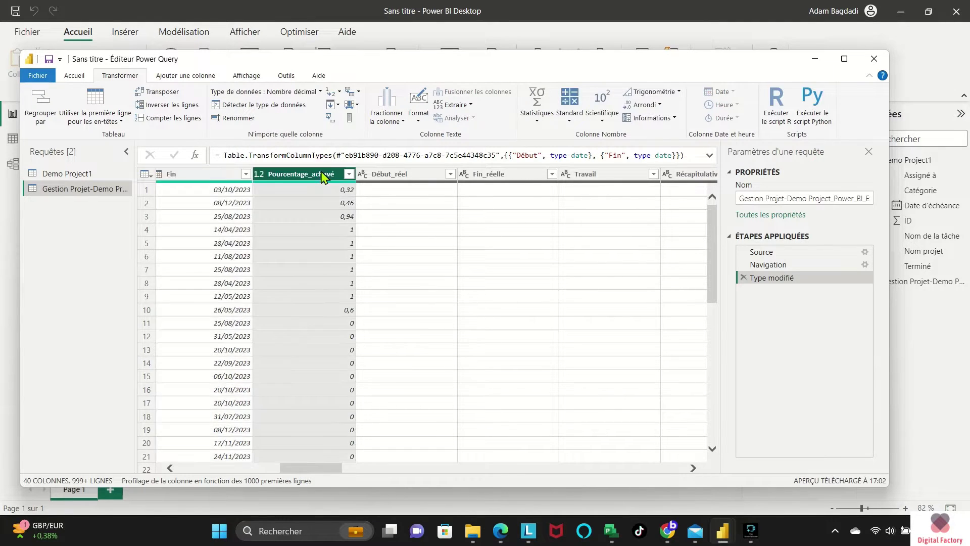
left_click(311, 92)
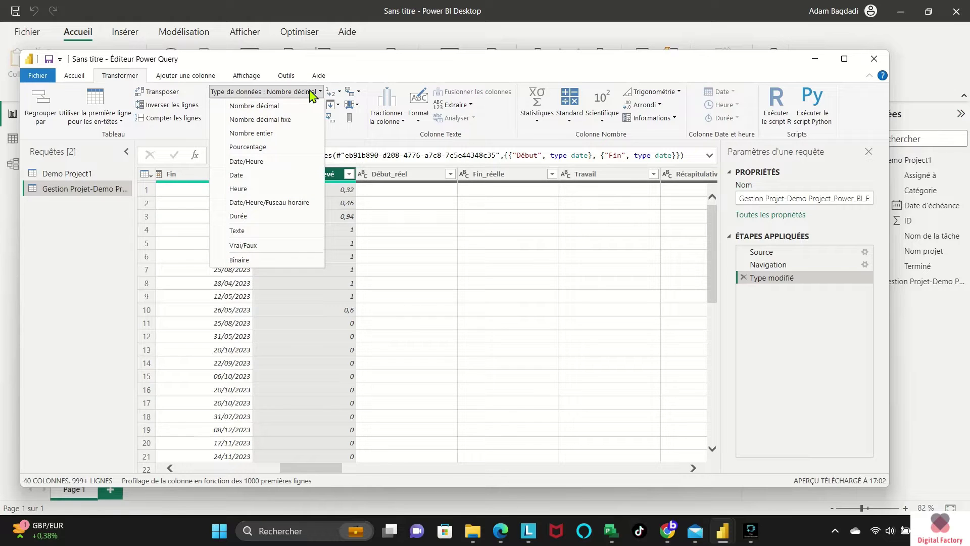
left_click(288, 147)
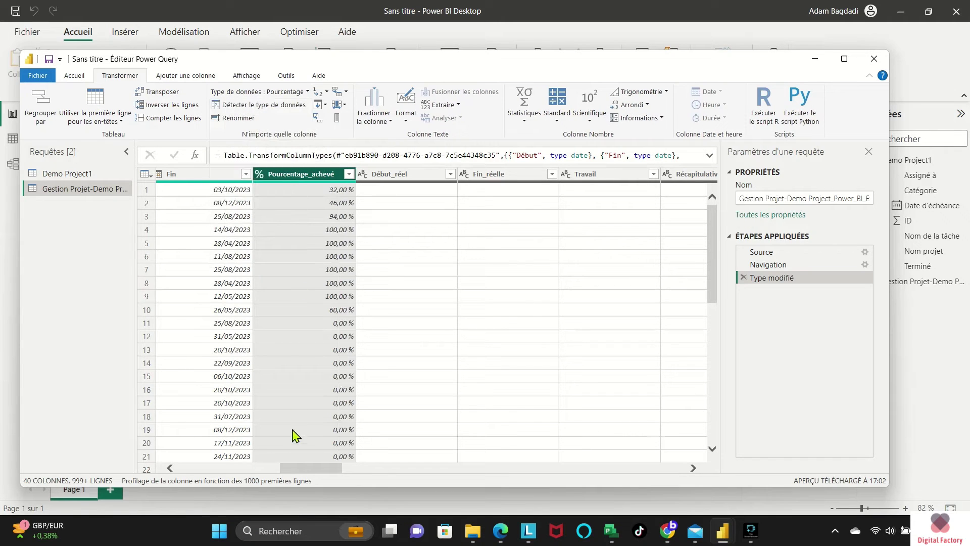
left_click_drag(303, 468, 321, 468)
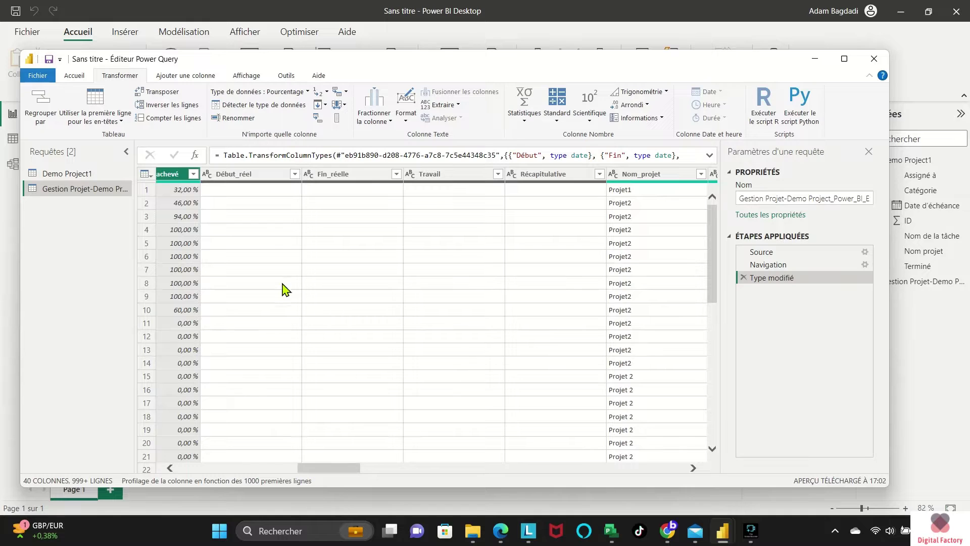
- Change Début_réel and Fin_réelle to the Date type
left_click(246, 176)
left_click(286, 91)
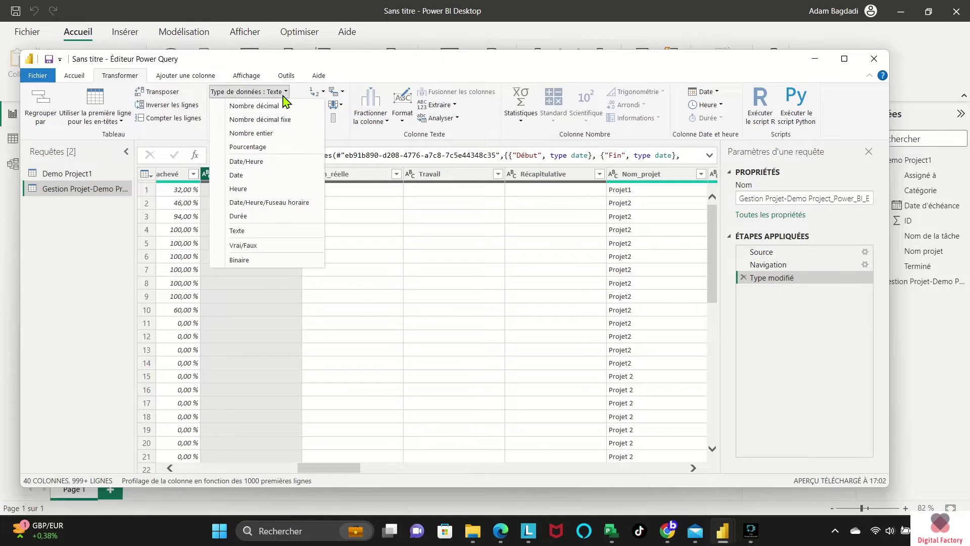
left_click(260, 175)
left_click(328, 174)
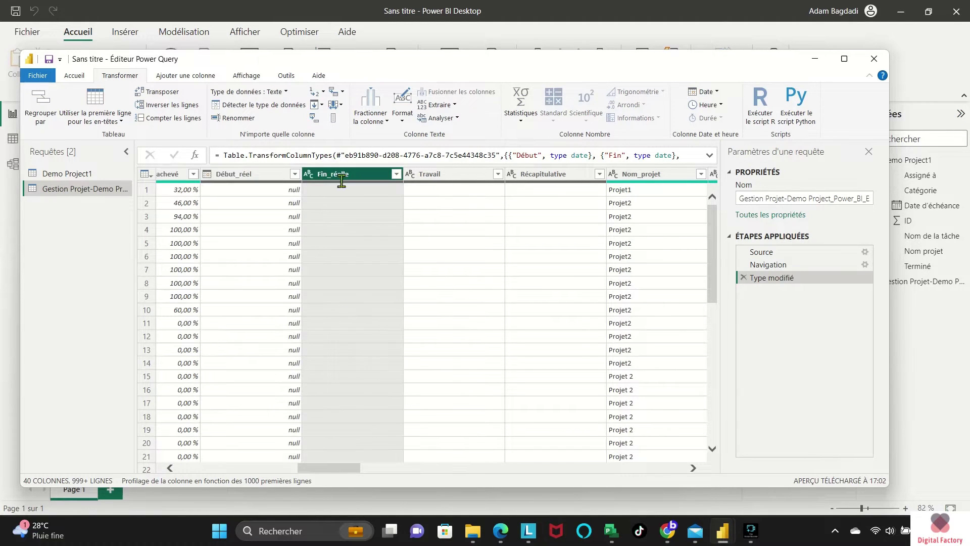
left_click(286, 91)
left_click(260, 176)
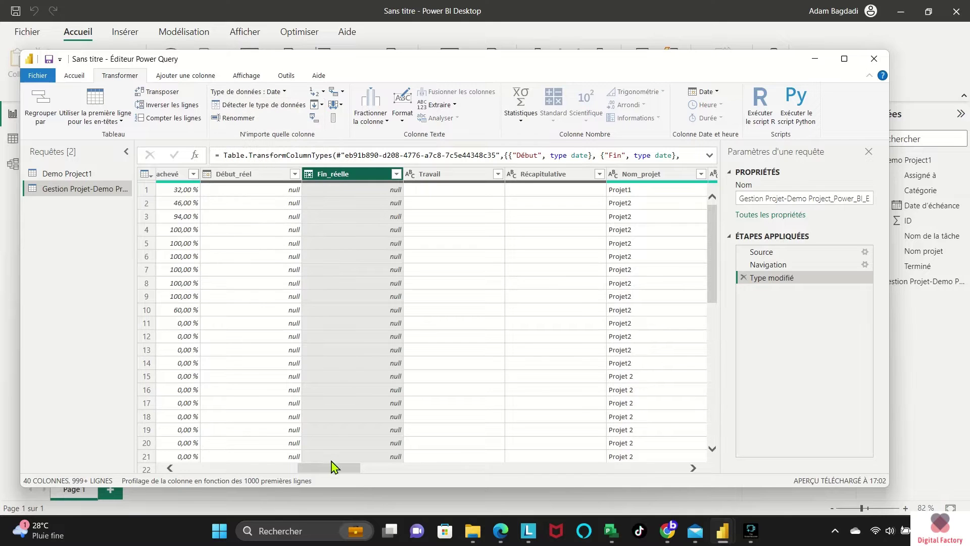
left_click_drag(333, 468, 345, 468)
scroll(367, 255, "down", 10)
scroll(369, 260, "down", 10)
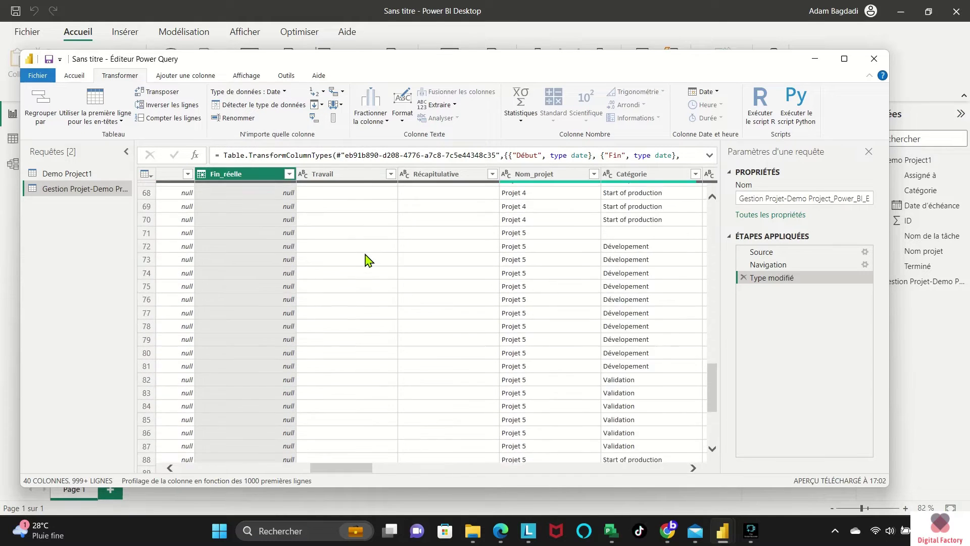
scroll(377, 266, "up", 20)
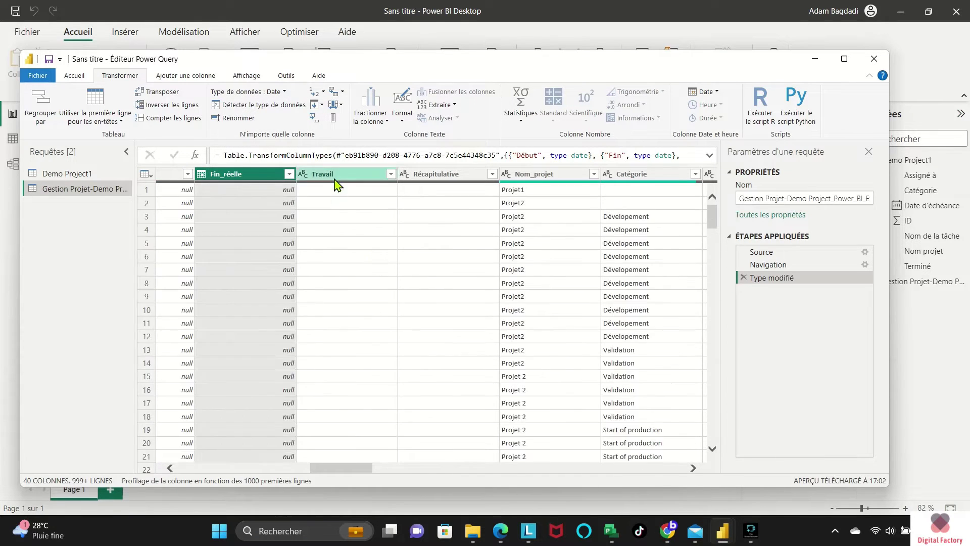
- Make the Travail column a Decimal Number
left_click(334, 178)
left_click(276, 92)
left_click(266, 101)
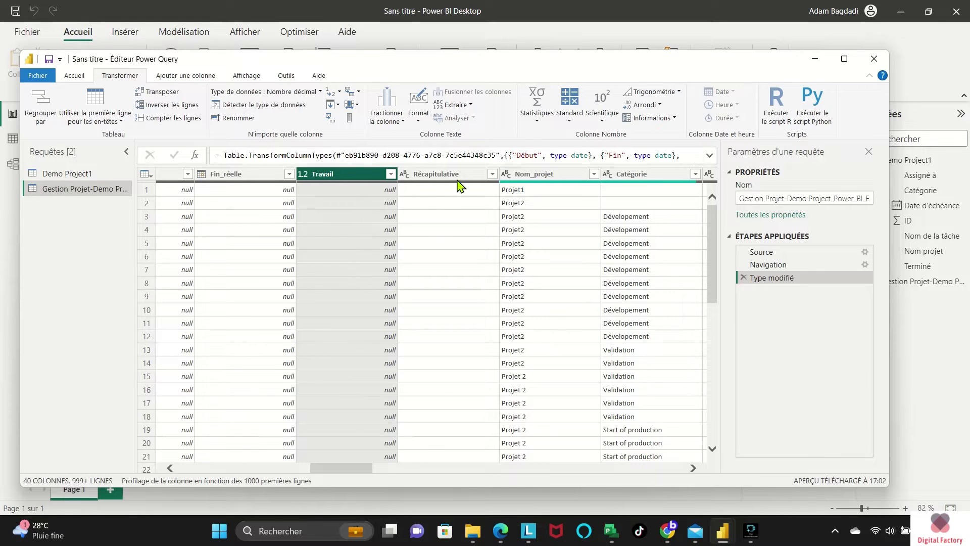
left_click_drag(341, 467, 399, 467)
- Change the baseline columns Début_de_référence2 and Fin_de_référence2 to the Date type
left_click(250, 174)
left_click(247, 91)
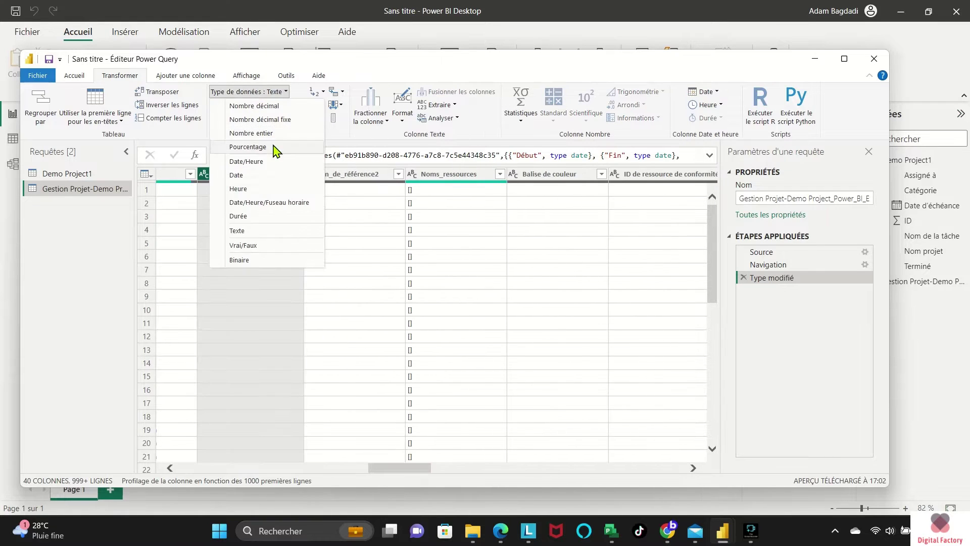
left_click(236, 175)
left_click(348, 174)
left_click(248, 91)
left_click(236, 174)
left_click_drag(400, 467, 500, 467)
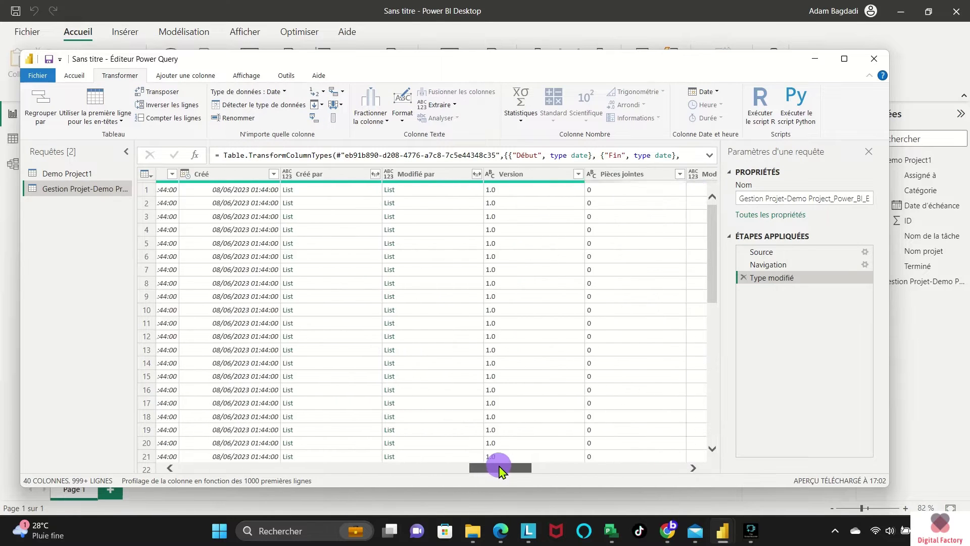
left_click_drag(501, 467, 689, 468)
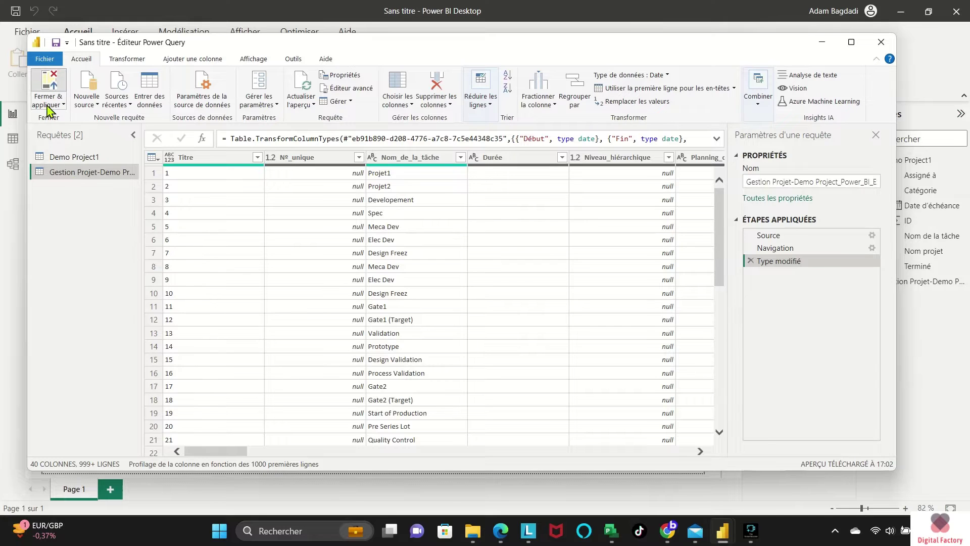
- Close and apply the query changes, browse the loaded table data, then return to Report view
left_click(48, 107)
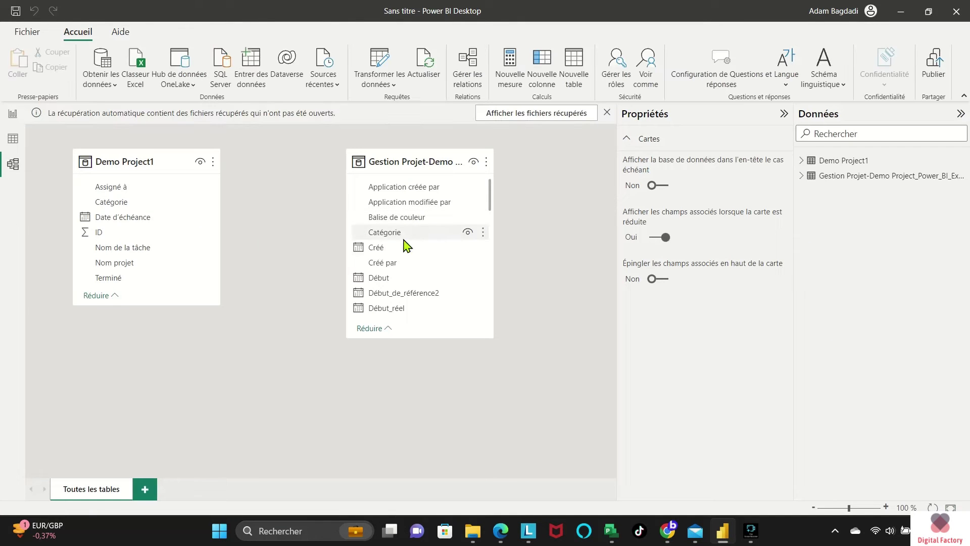
left_click(13, 138)
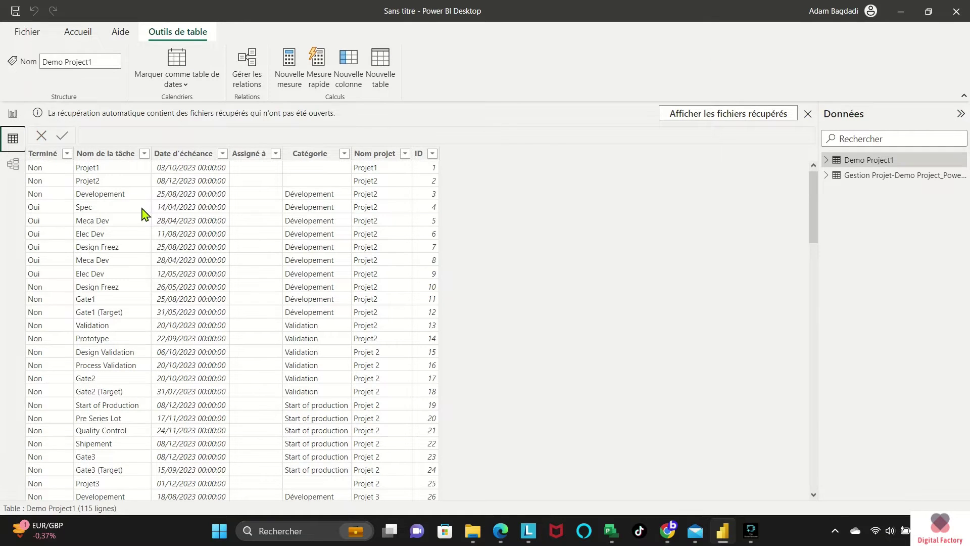
scroll(147, 225, "down", 3)
scroll(101, 217, "down", 1)
scroll(80, 211, "up", 4)
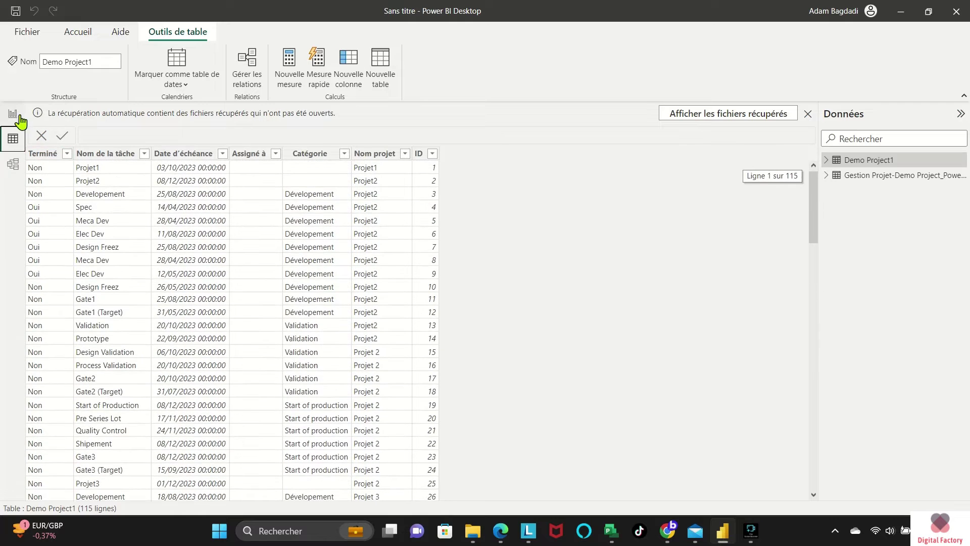
left_click(13, 114)
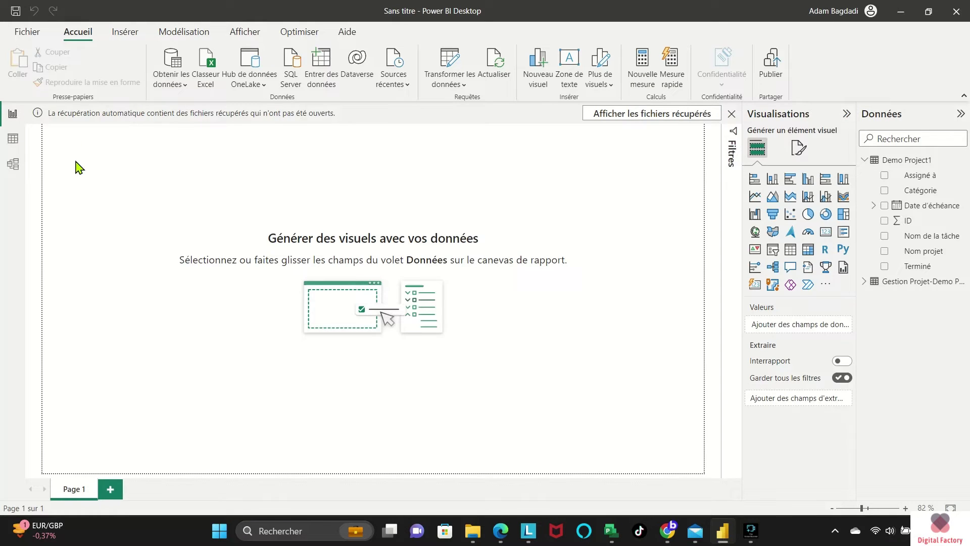
- Switch to the Microsoft Project window with the Gestion Projet-Demo Project1 Gantt chart using Alt+Tab
key("alt+Tab")
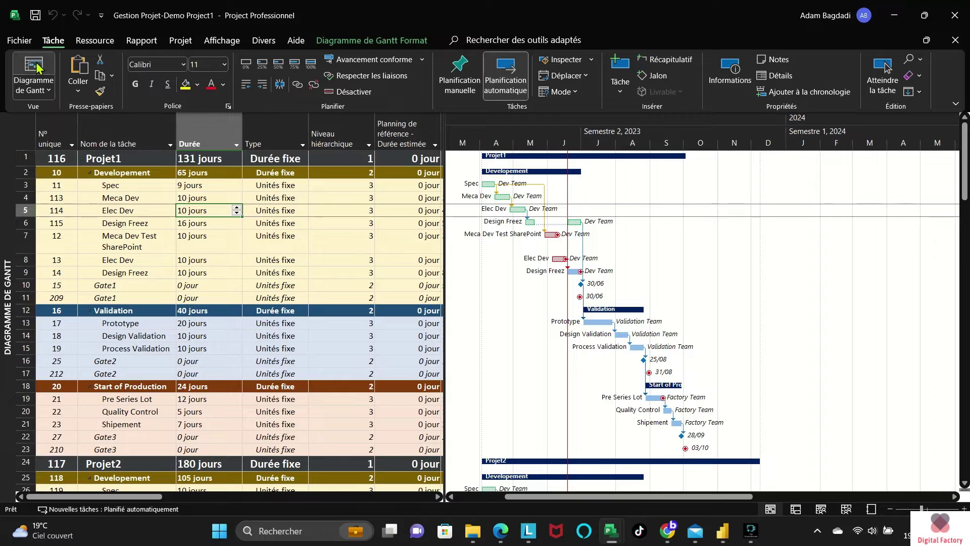
- In the SharePoint field mapping, add Début de référence2 as a synced field
left_click(21, 40)
left_click(59, 156)
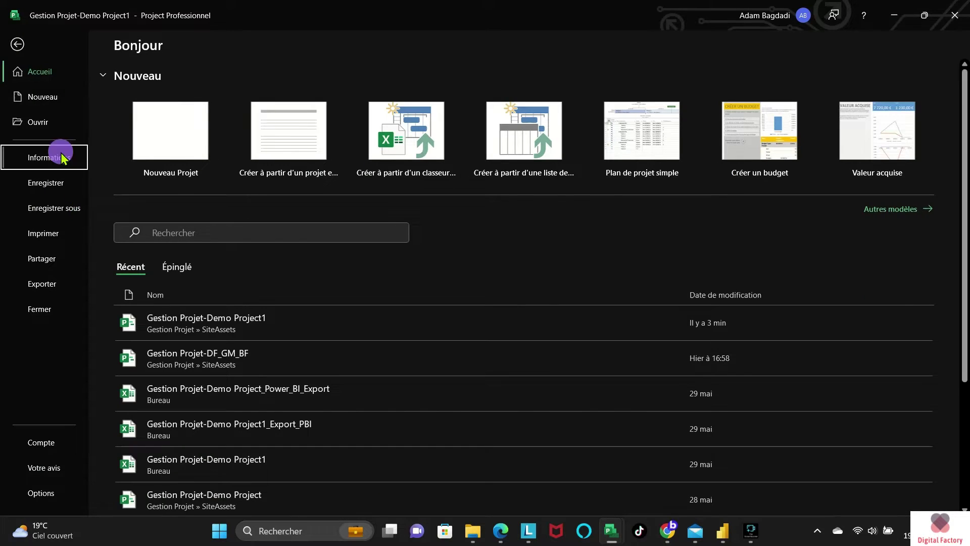
left_click(199, 199)
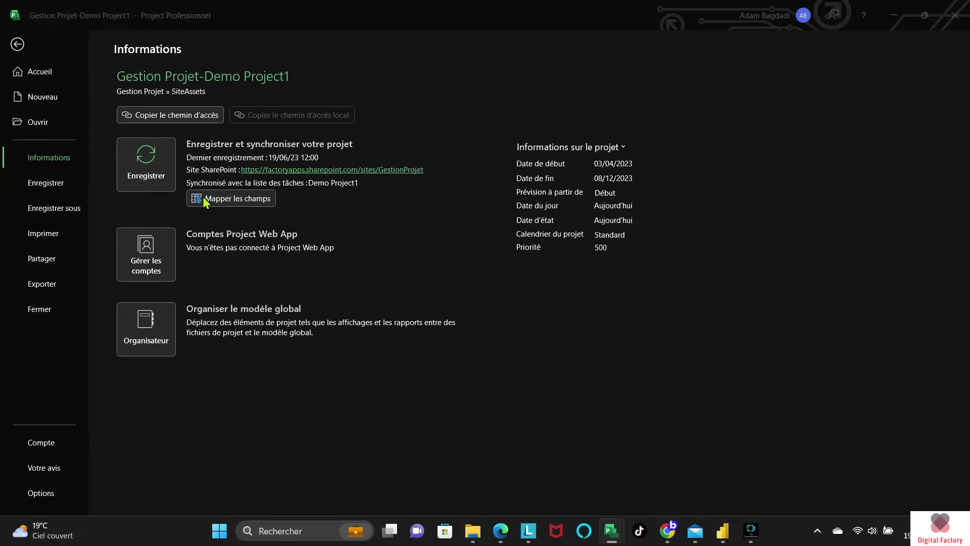
left_click(421, 331)
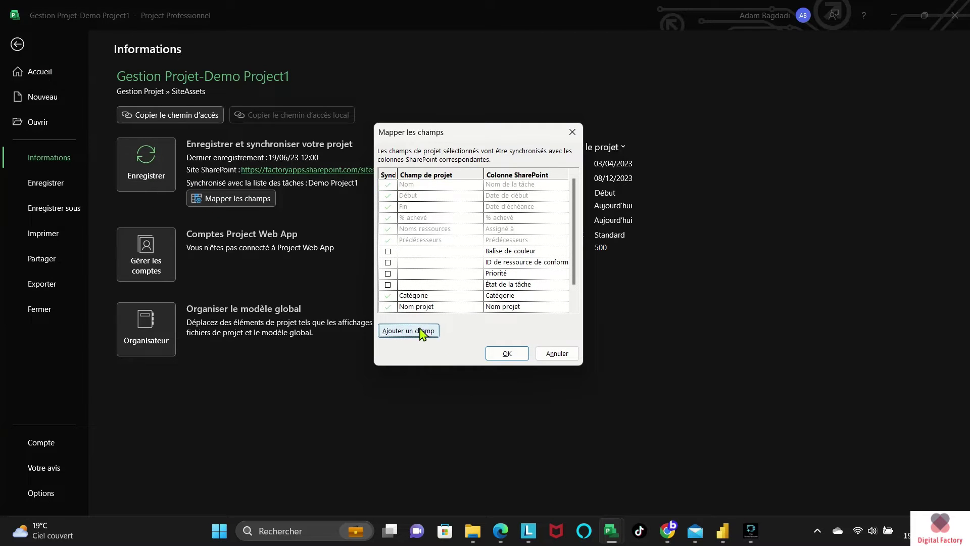
left_click(433, 244)
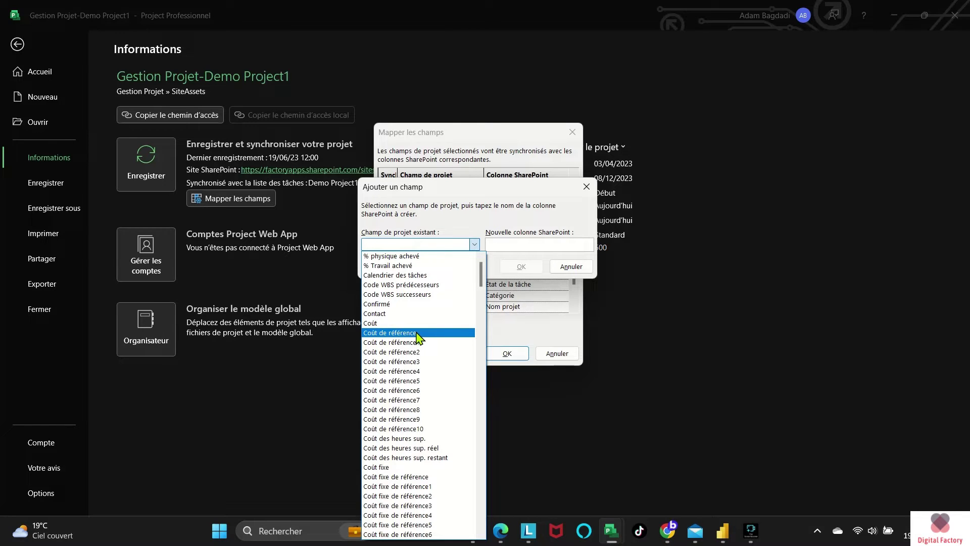
scroll(419, 344, "down", 5)
type("Date1")
scroll(422, 349, "down", 8)
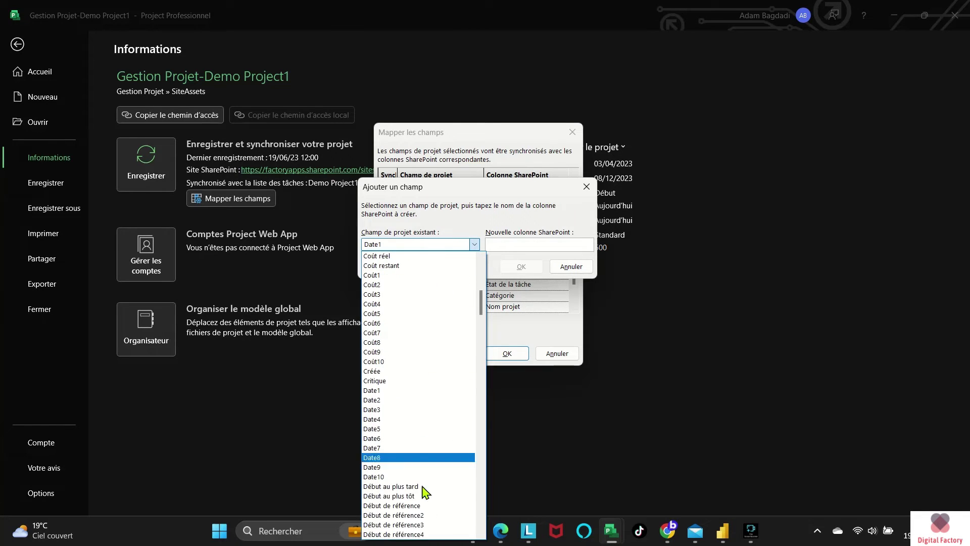
left_click(423, 514)
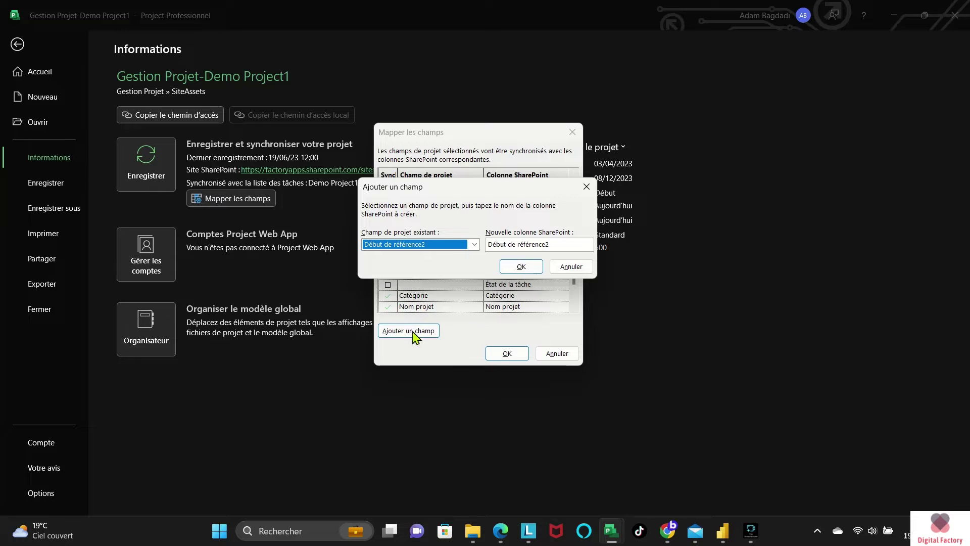
left_click(521, 266)
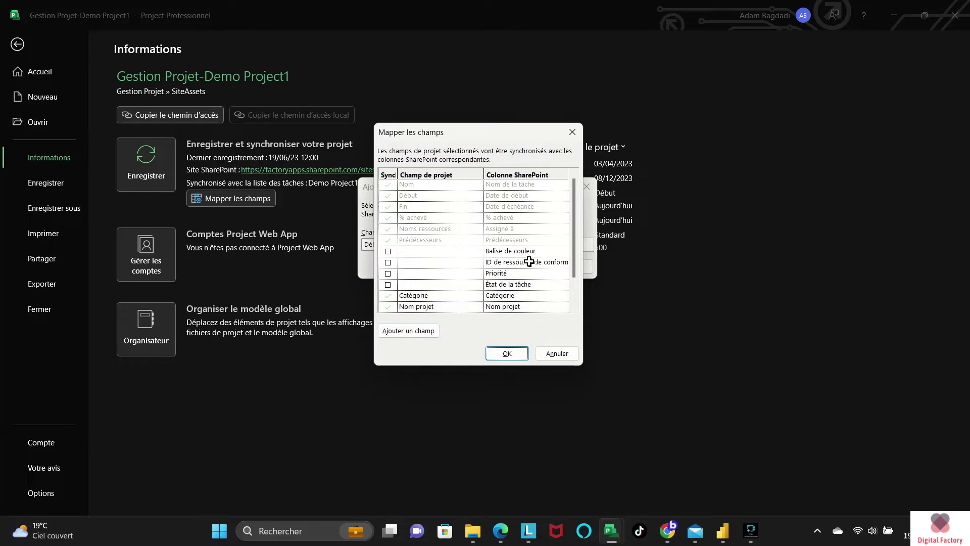
- Add Fin de référence2 as a synced field and accept the updated mapping
left_click(414, 330)
left_click(419, 244)
scroll(418, 344, "down", 5)
scroll(425, 384, "down", 8)
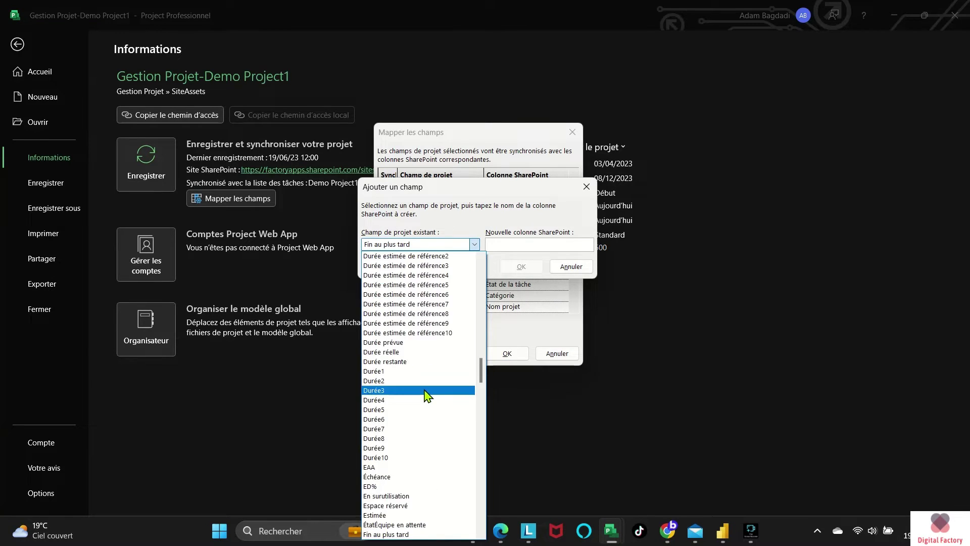
scroll(427, 396, "down", 10)
left_click(431, 372)
left_click(521, 266)
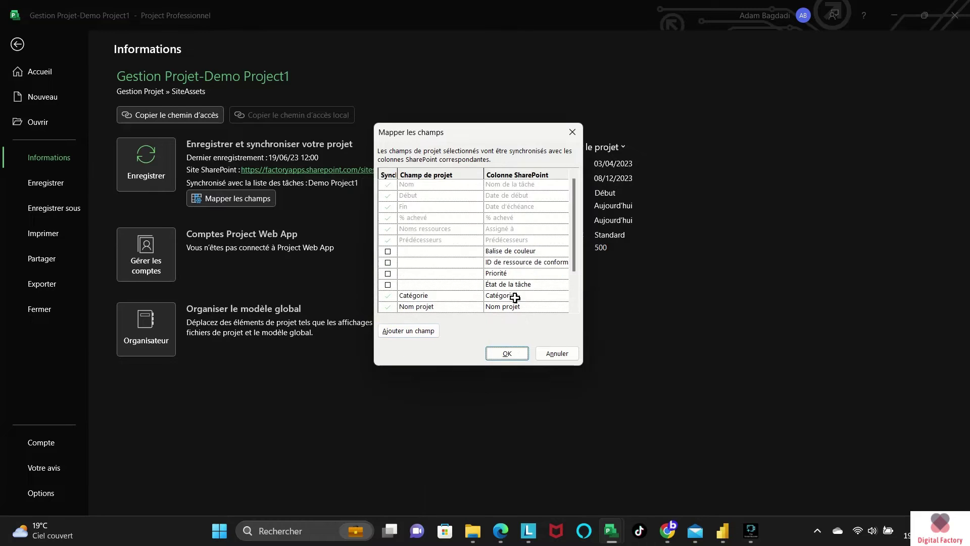
left_click(507, 353)
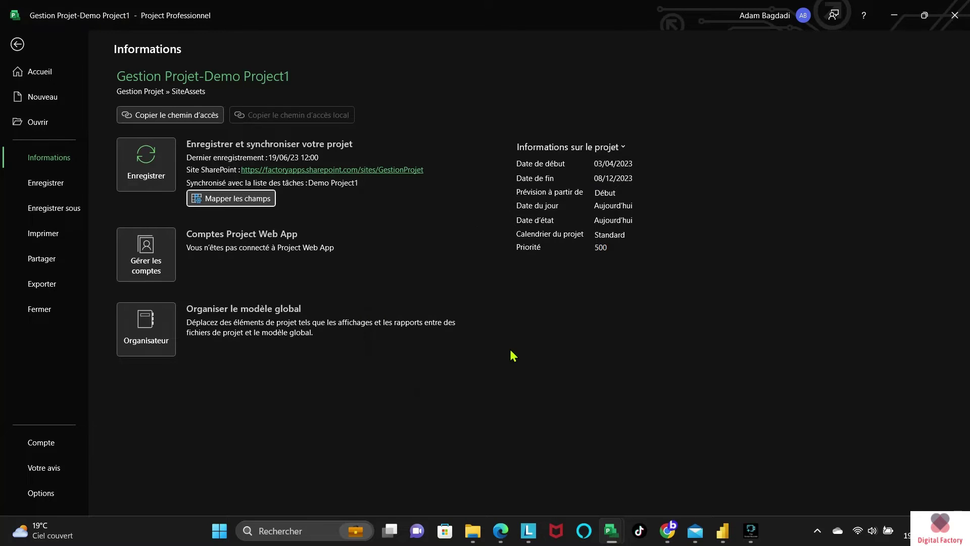
- Save and sync the plan to SharePoint, dismissing the unsynced resource warning
left_click(146, 161)
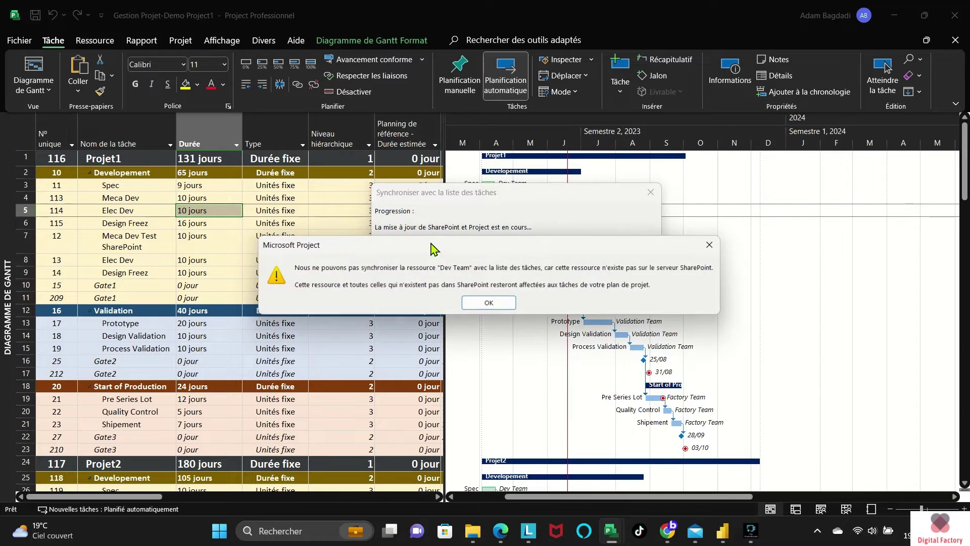
left_click(480, 302)
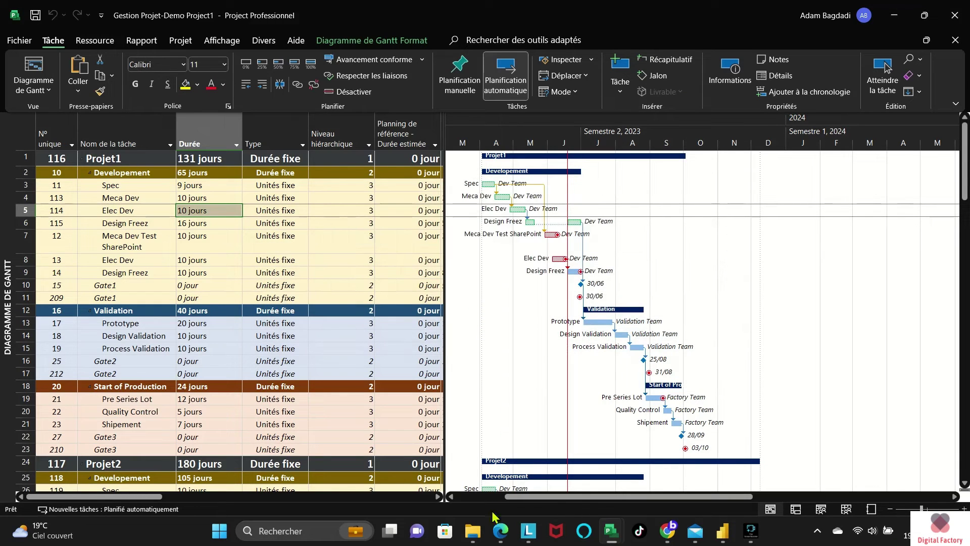
left_click(500, 530)
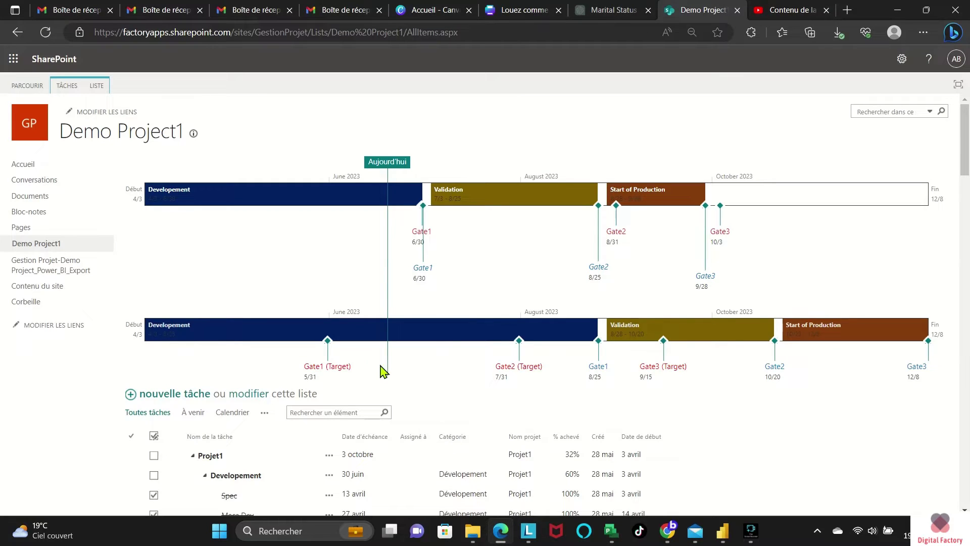
- Add the Début de référence2 and Fin de référence2 columns to the Demo Project1 list view, then switch to Power BI
scroll(265, 420, "down", 4)
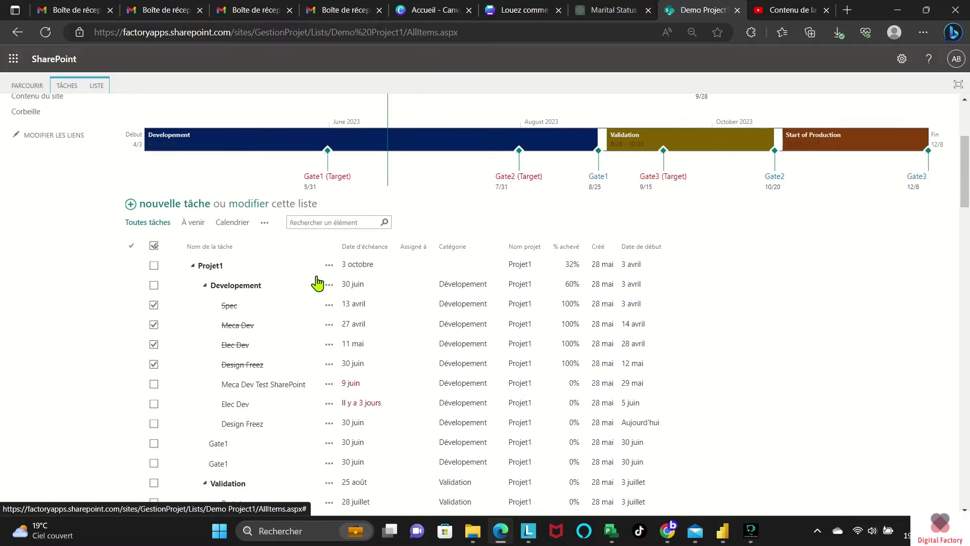
left_click(264, 223)
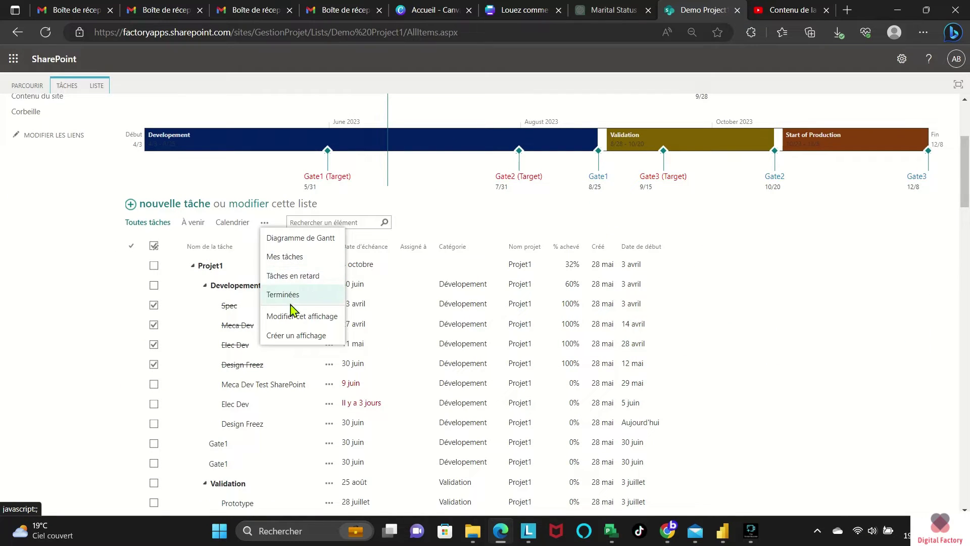
left_click(301, 317)
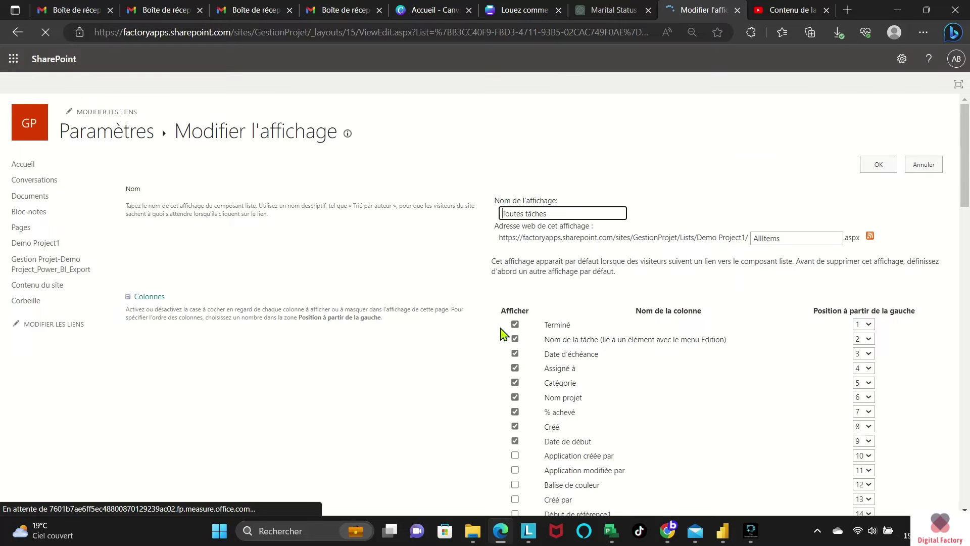
scroll(513, 336, "down", 6)
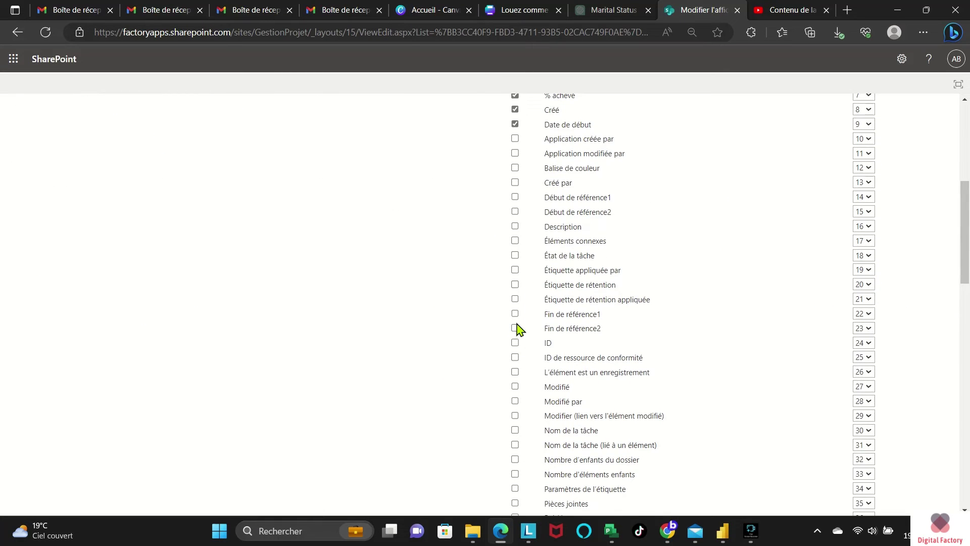
left_click(515, 211)
left_click(515, 328)
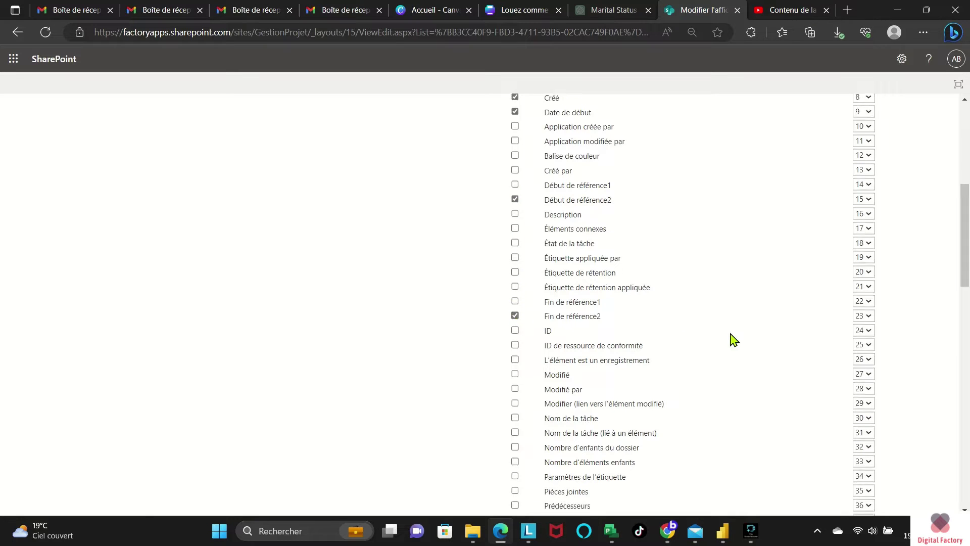
scroll(729, 340, "down", 15)
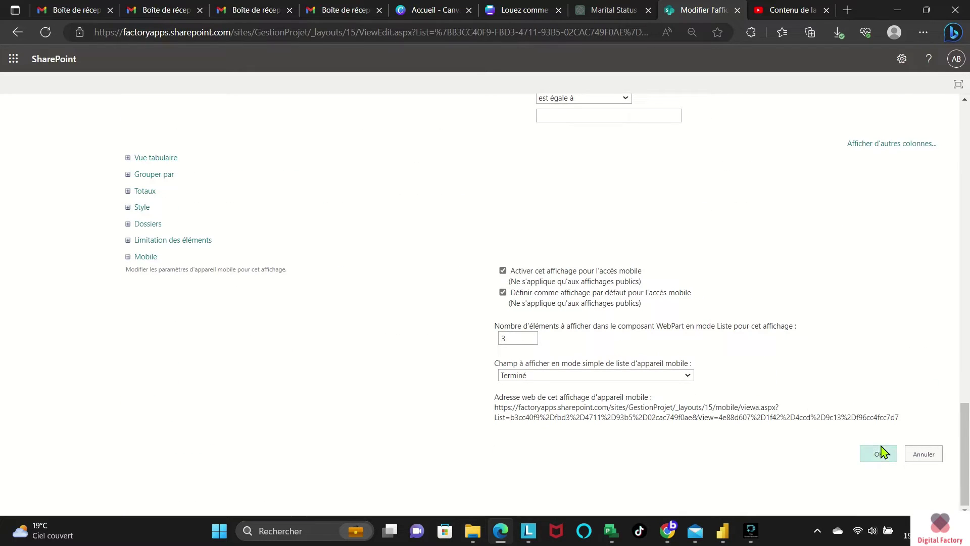
left_click(880, 453)
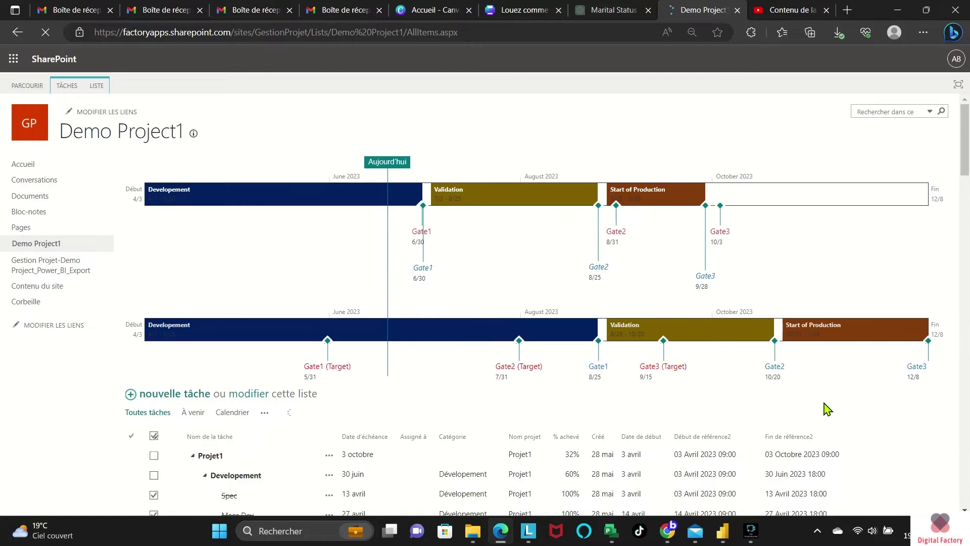
scroll(714, 428, "down", 3)
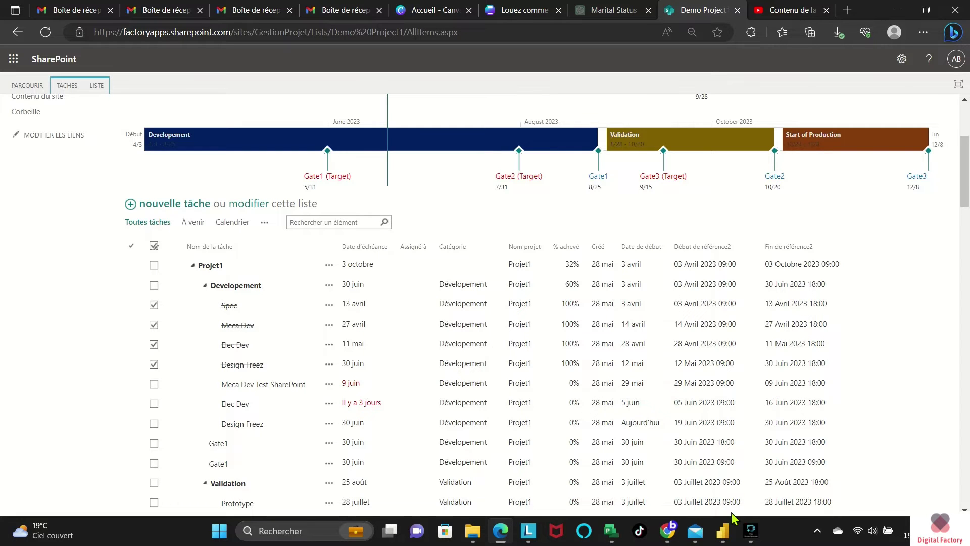
left_click(722, 537)
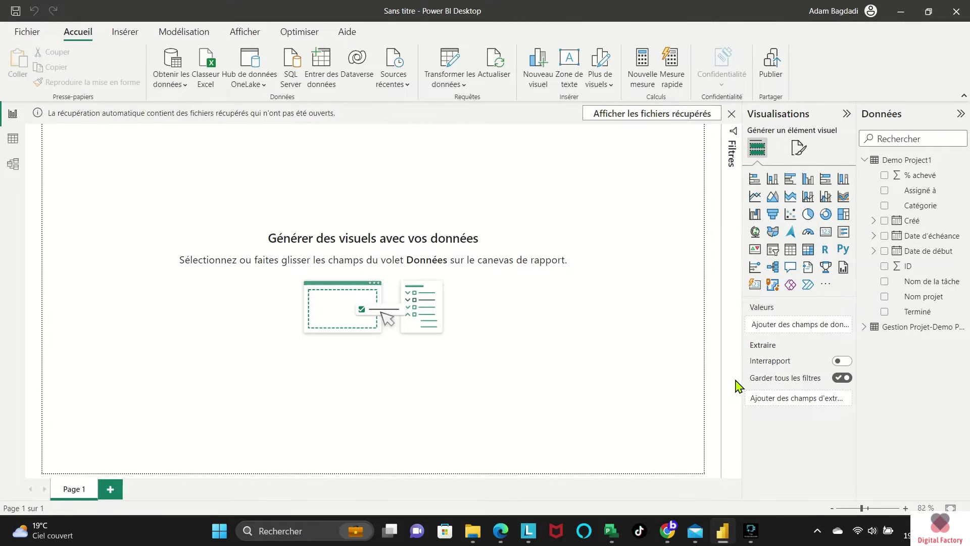
- Refresh the data and set Début de référence2 to the Date type in Data view
left_click(504, 71)
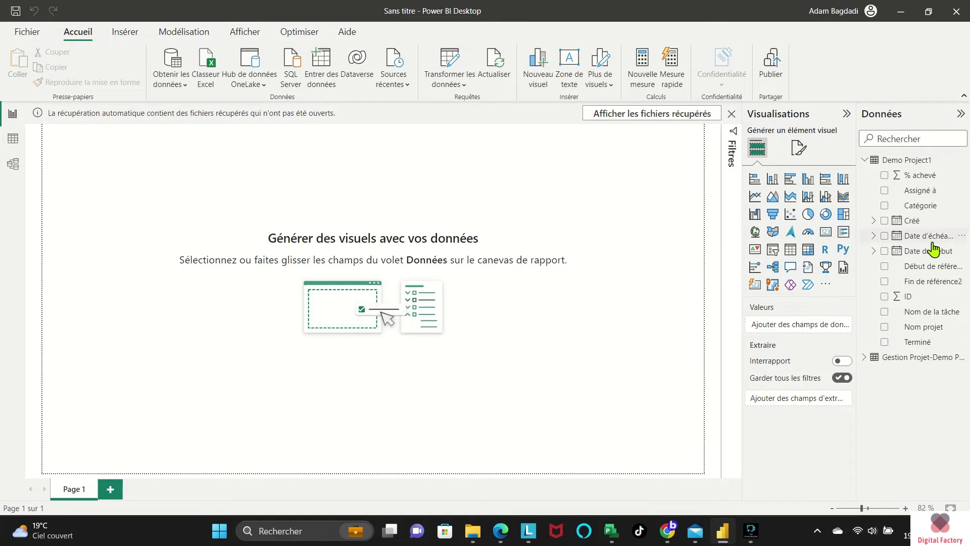
mouse_move(12, 139)
left_click(13, 139)
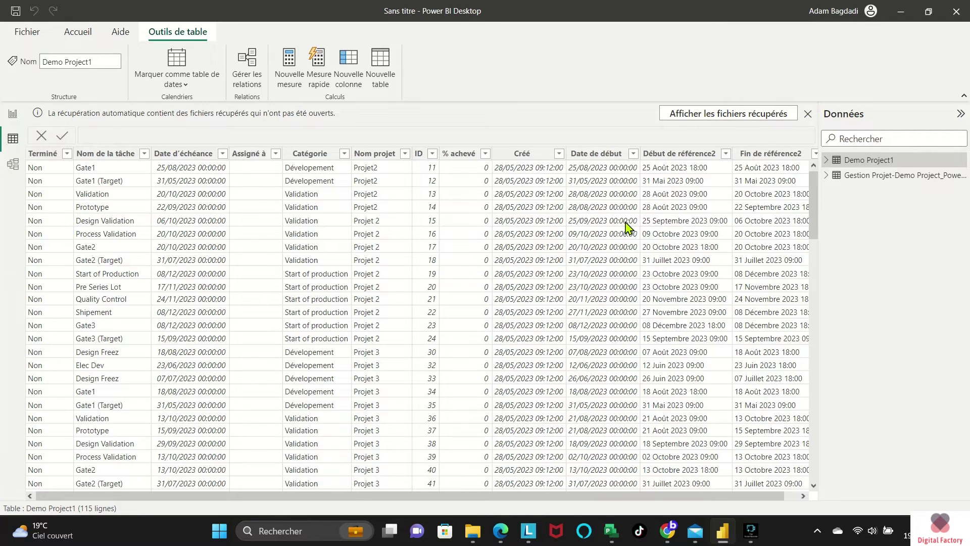
left_click(674, 157)
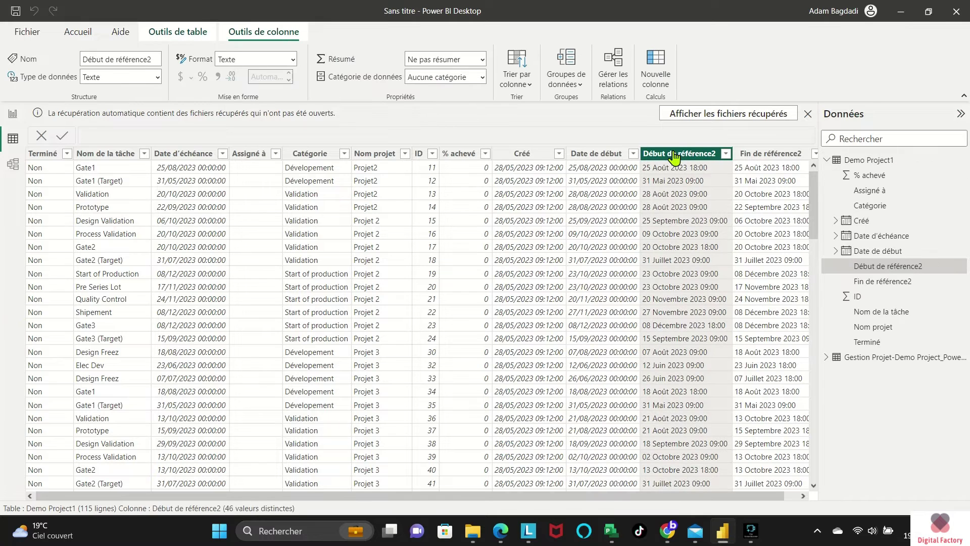
left_click(141, 76)
left_click(141, 76)
left_click(127, 210)
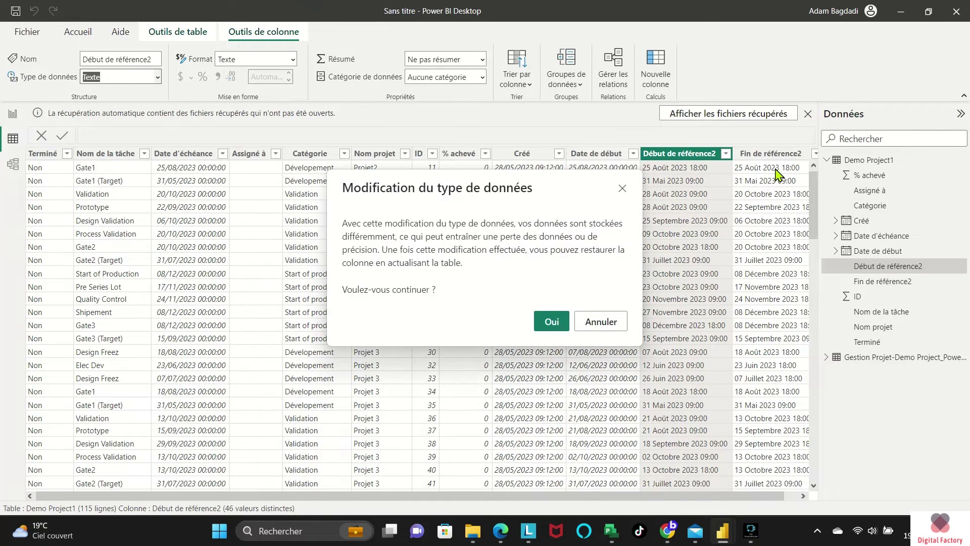
left_click(550, 326)
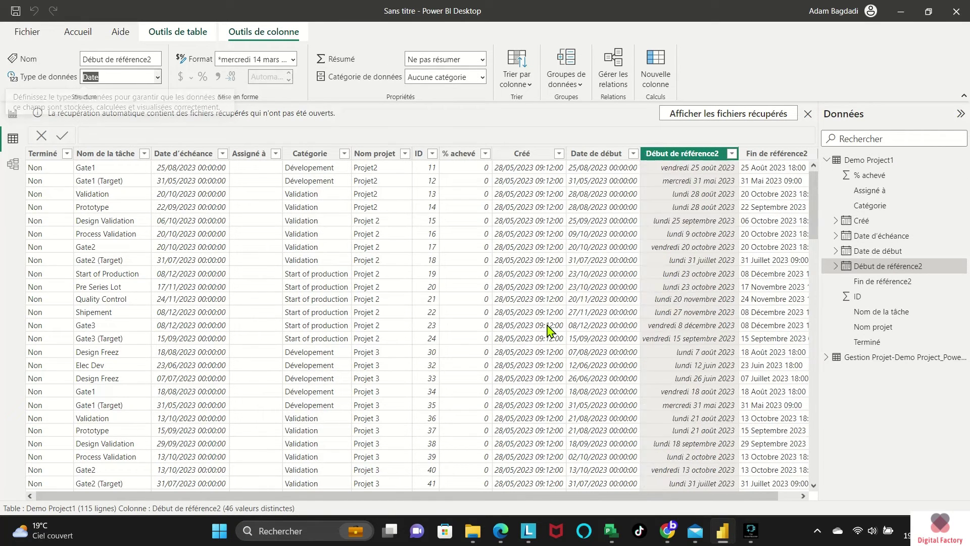
- Change Fin de référence2 to the Date type and confirm the change
left_click(768, 154)
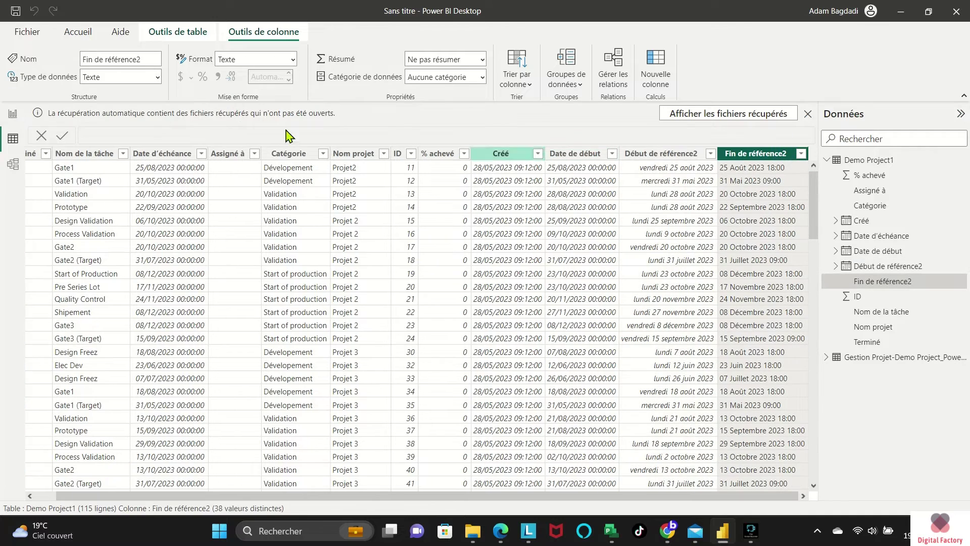
left_click(160, 76)
left_click(126, 209)
left_click(611, 318)
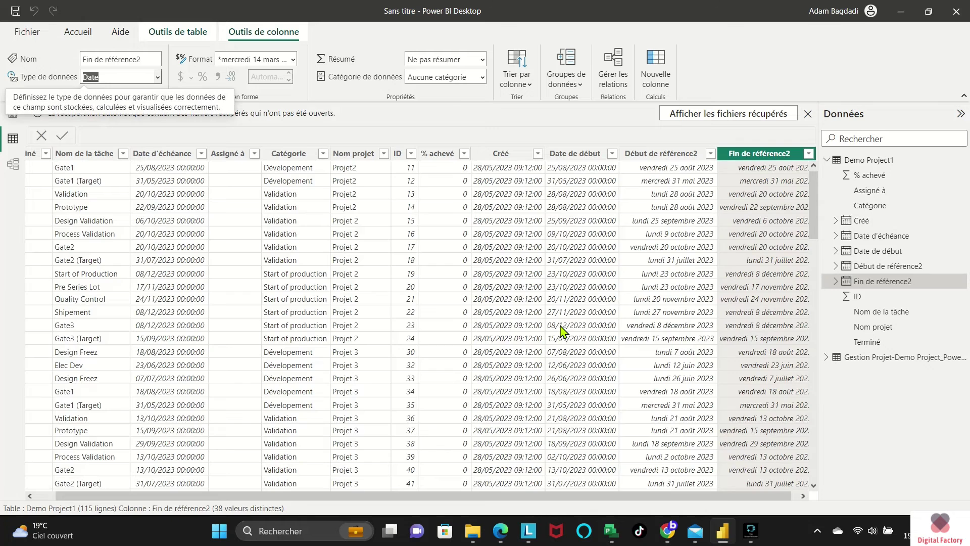
left_click_drag(412, 496, 534, 496)
- In Microsoft Project, open the project's SharePoint sync field mapping
key("alt+Tab")
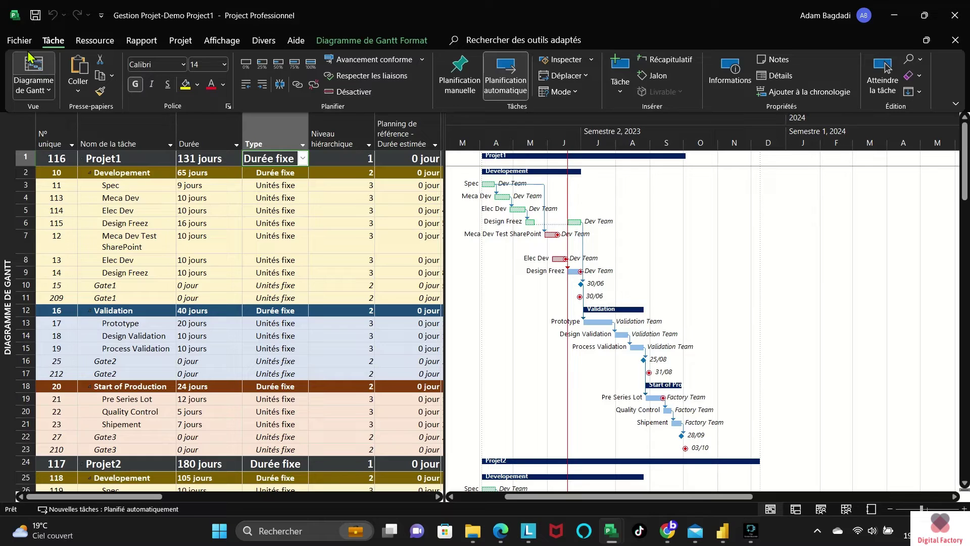
left_click(15, 36)
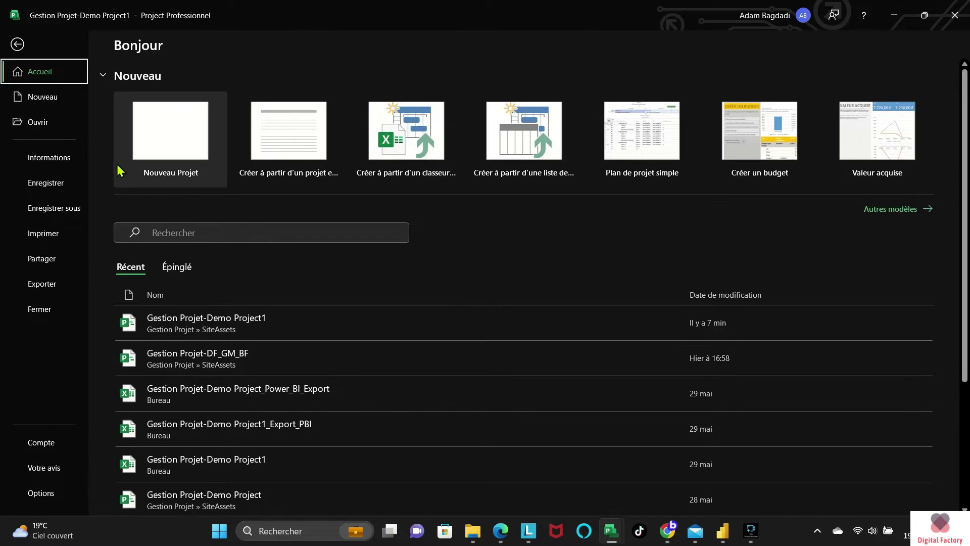
left_click(81, 156)
left_click(193, 200)
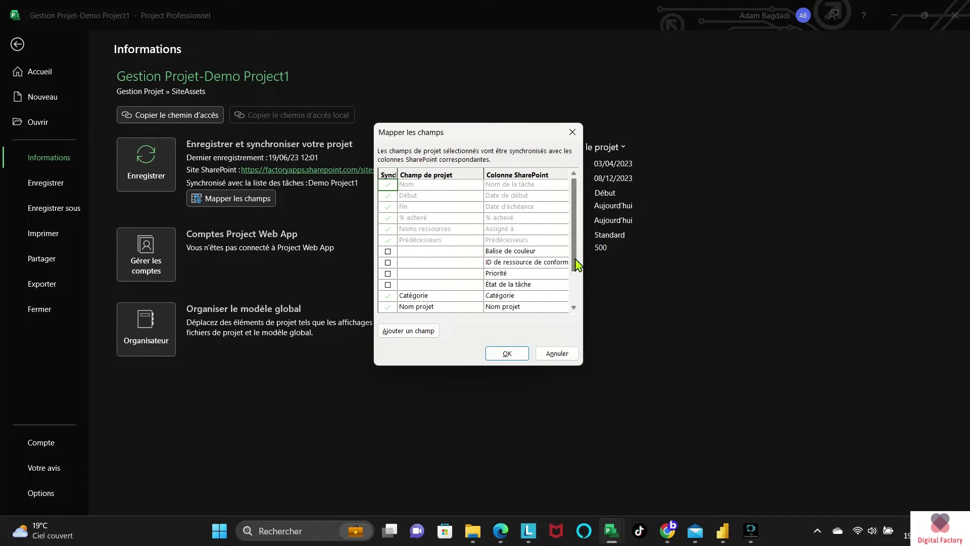
left_click_drag(575, 252, 575, 285)
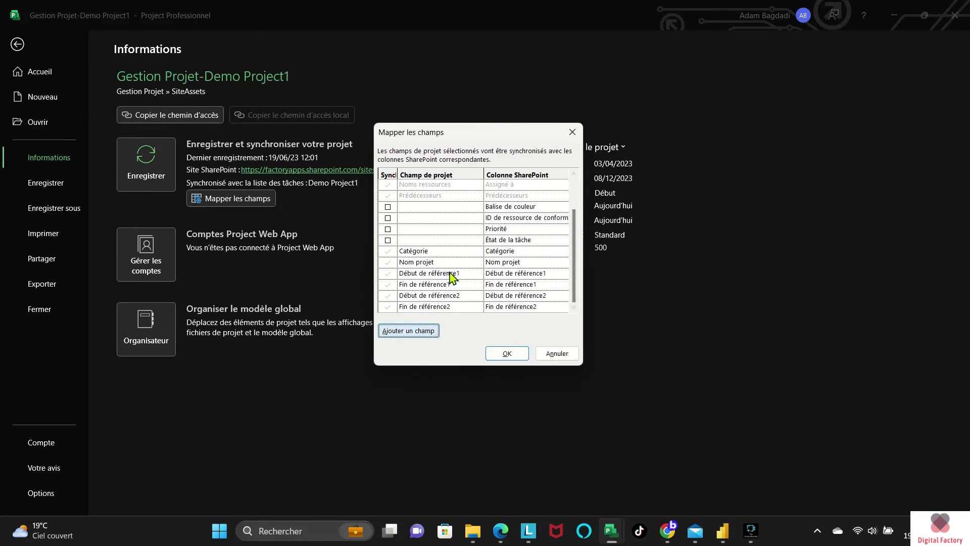
- Add the Travail field to the SharePoint sync mapping
left_click(417, 246)
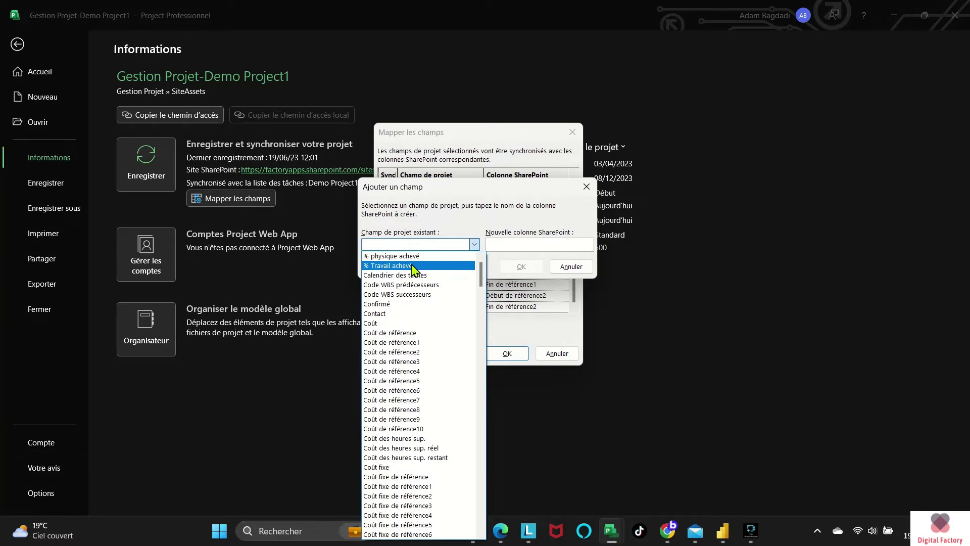
key("t")
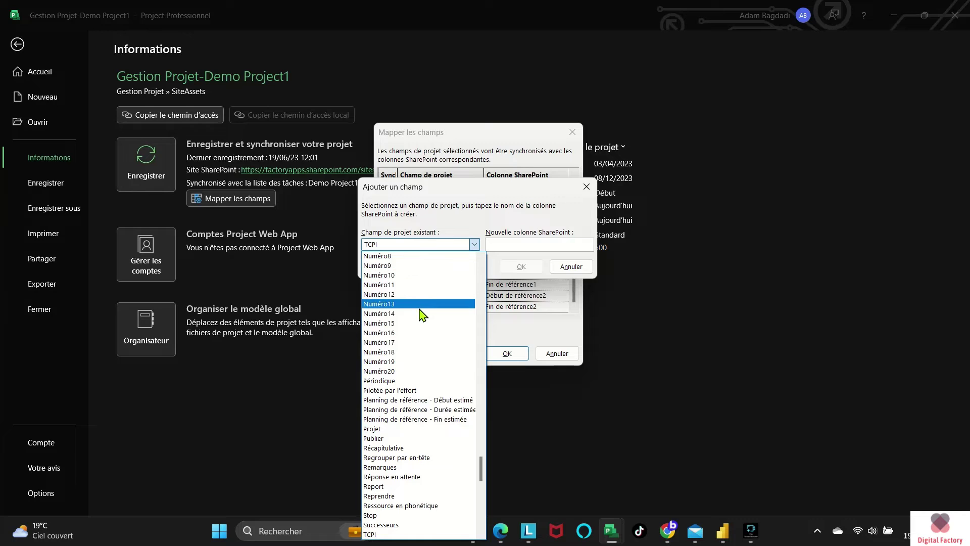
scroll(422, 315, "down", 2)
scroll(422, 316, "down", 2)
scroll(422, 317, "down", 2)
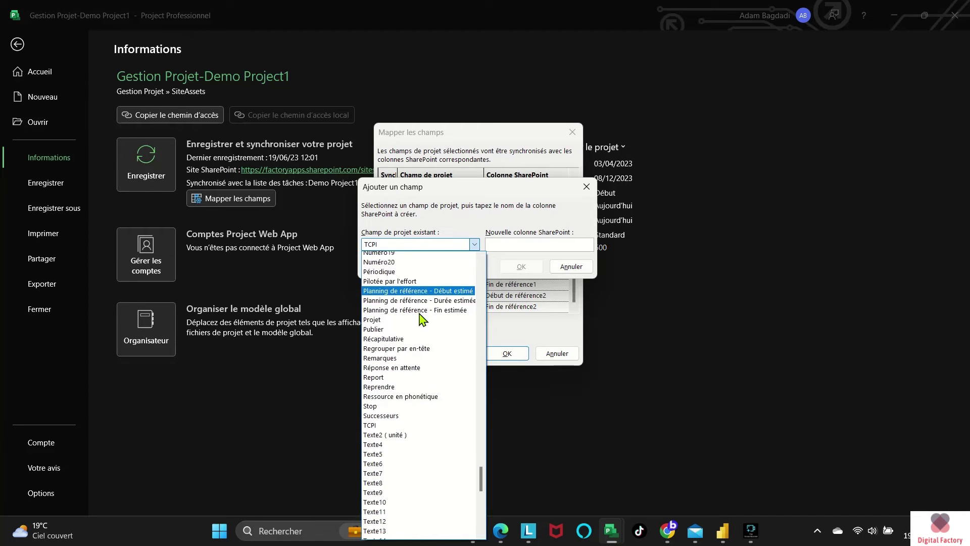
scroll(423, 320, "down", 1)
scroll(422, 320, "down", 2)
scroll(423, 320, "down", 3)
scroll(422, 319, "down", 2)
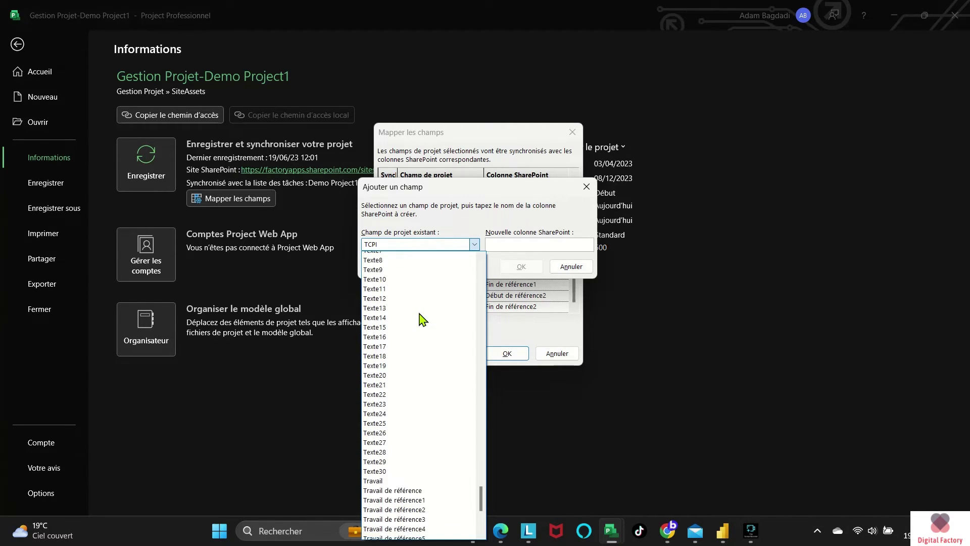
scroll(423, 320, "down", 2)
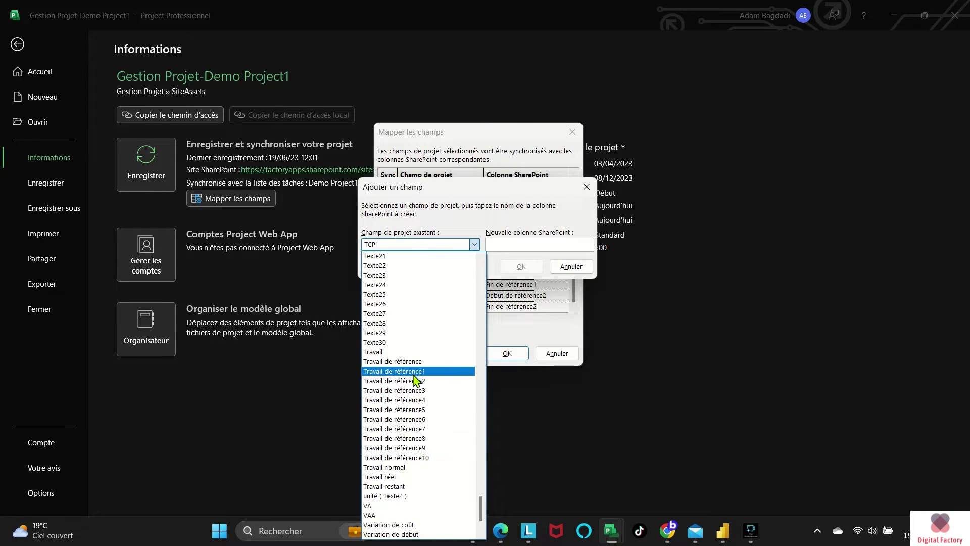
left_click(413, 353)
left_click(519, 268)
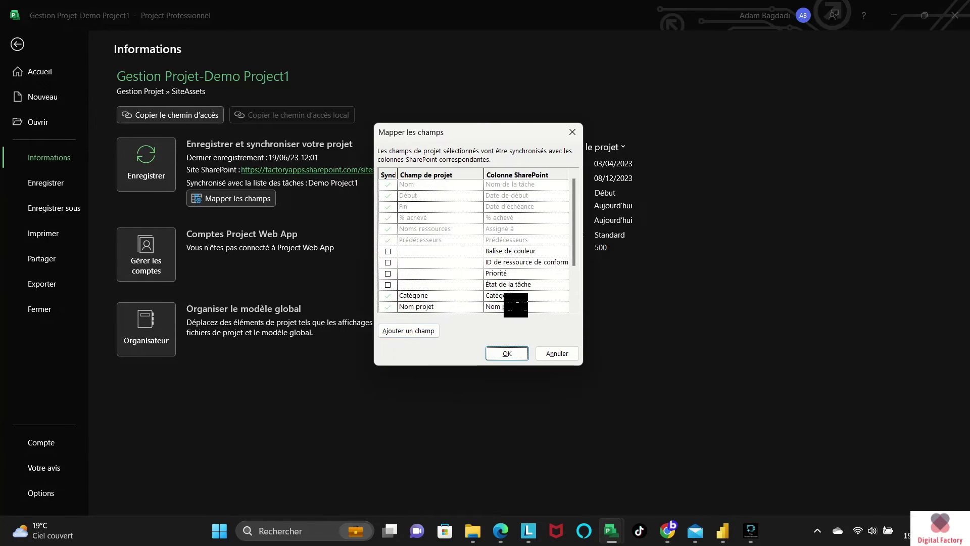
- Apply the updated mapping and sync the project to SharePoint, accepting the warnings
left_click(507, 353)
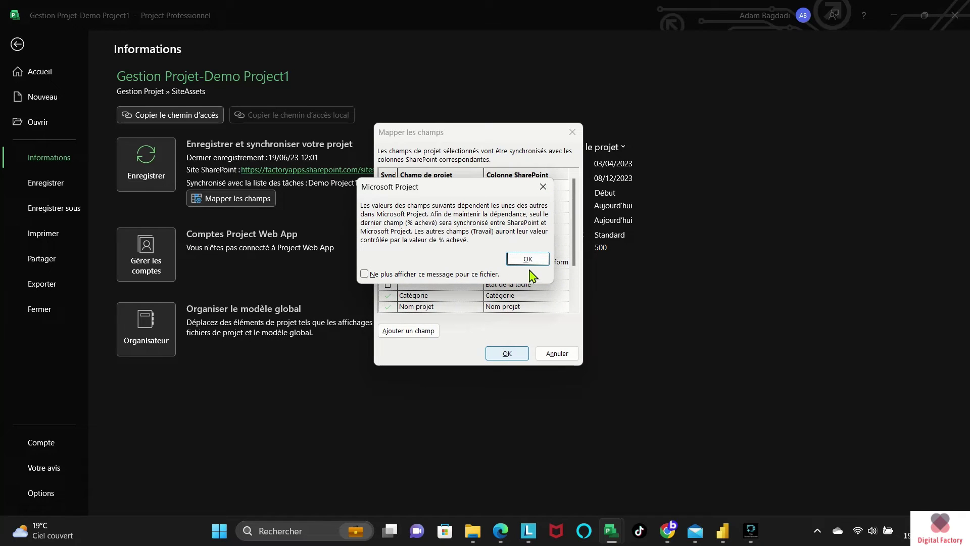
left_click(529, 260)
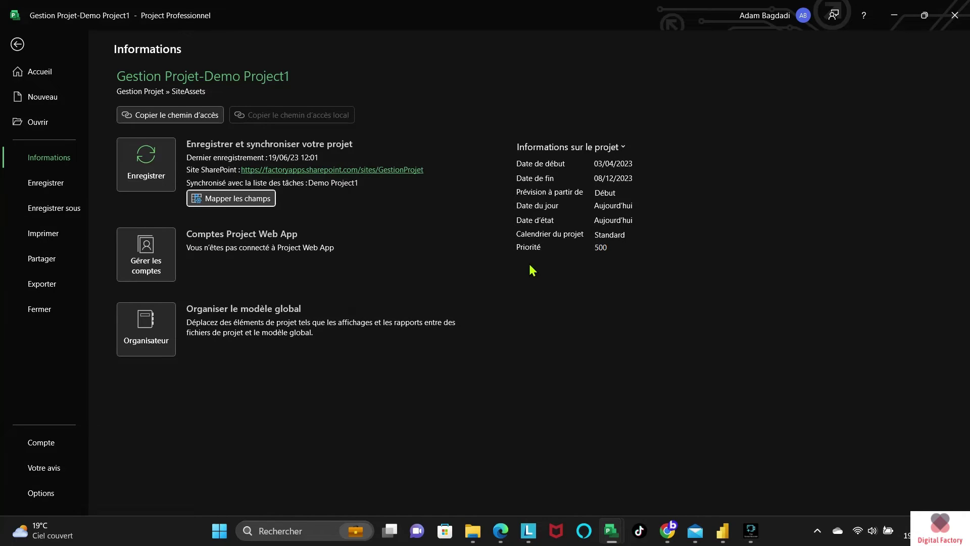
left_click(149, 172)
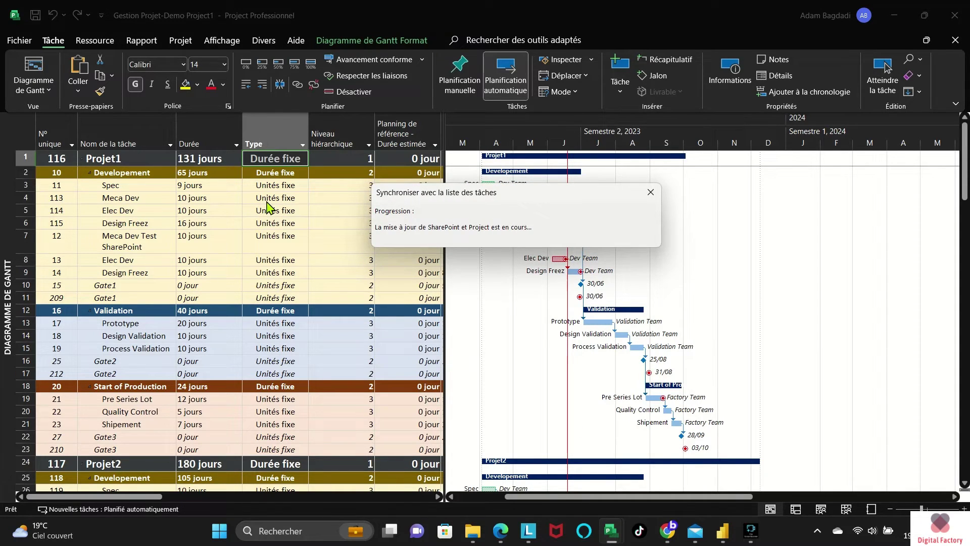
left_click(493, 300)
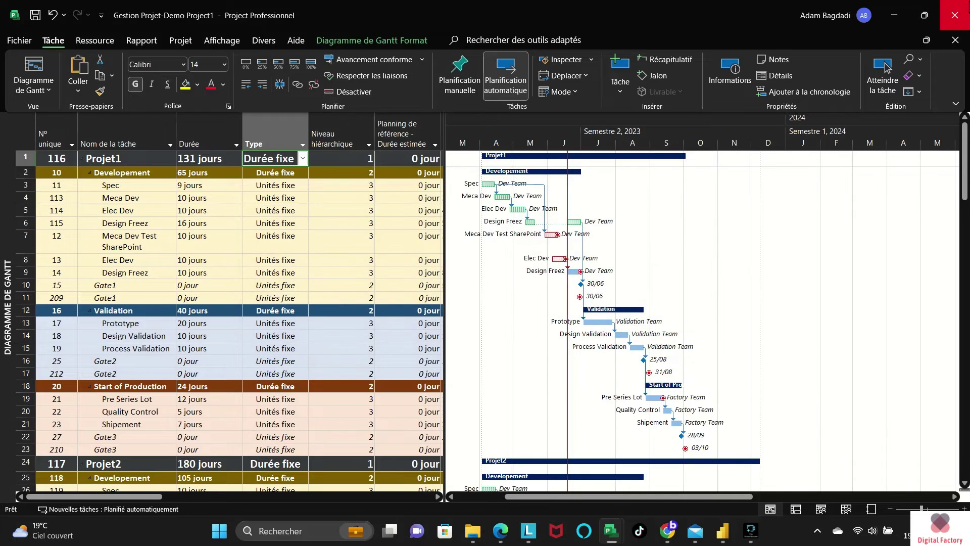
- Edit the Demo Project1 list view in SharePoint to display the Travail hours column
left_click(894, 15)
left_click(897, 8)
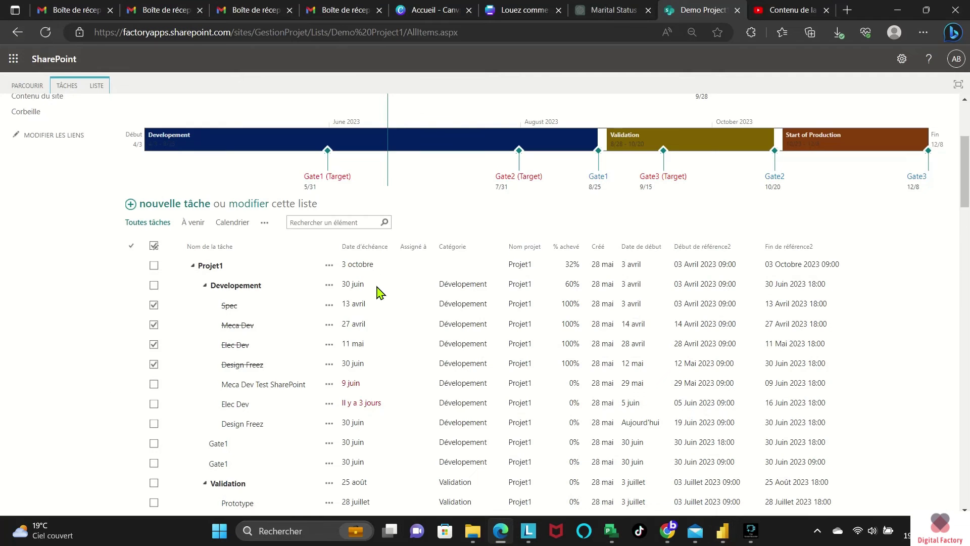
left_click(264, 222)
left_click(303, 315)
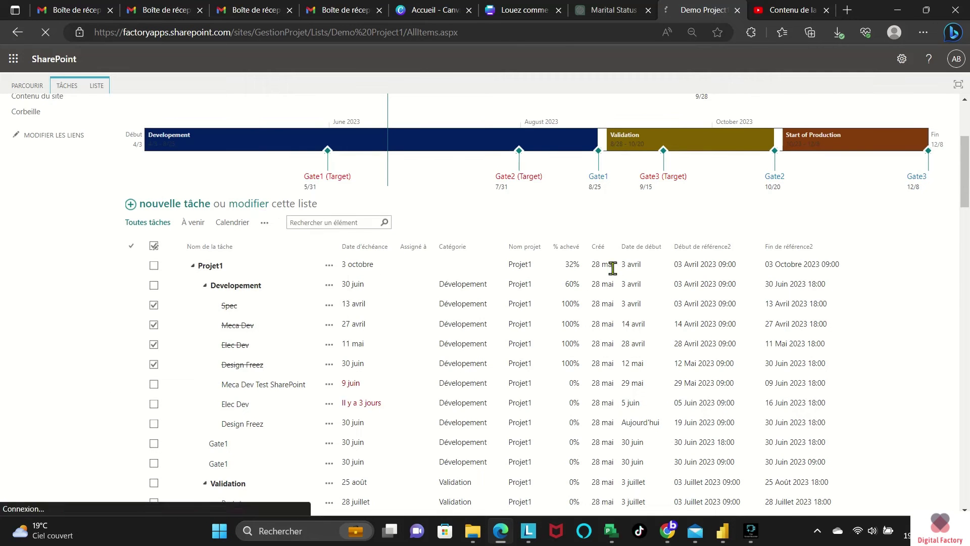
scroll(671, 335, "down", 5)
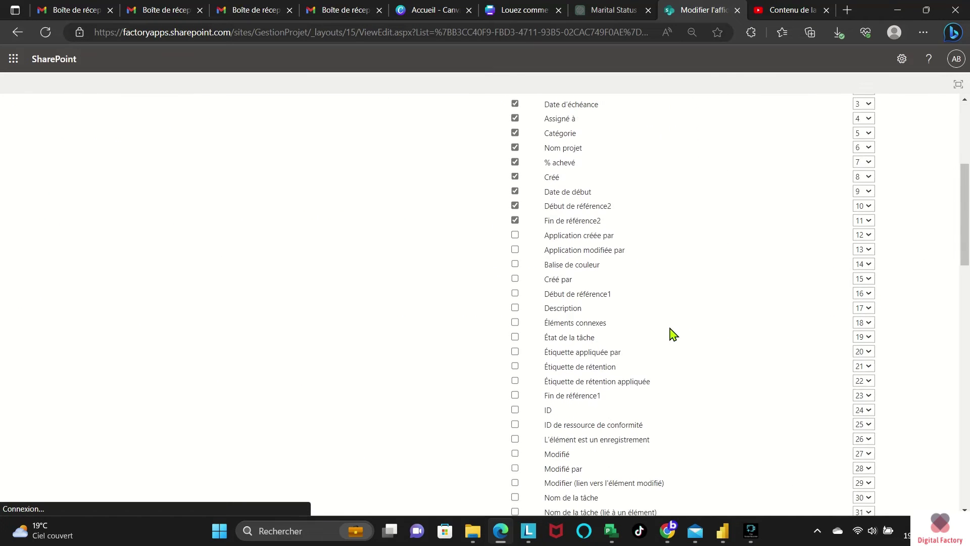
scroll(638, 315, "down", 3)
scroll(639, 314, "down", 1)
left_click(516, 424)
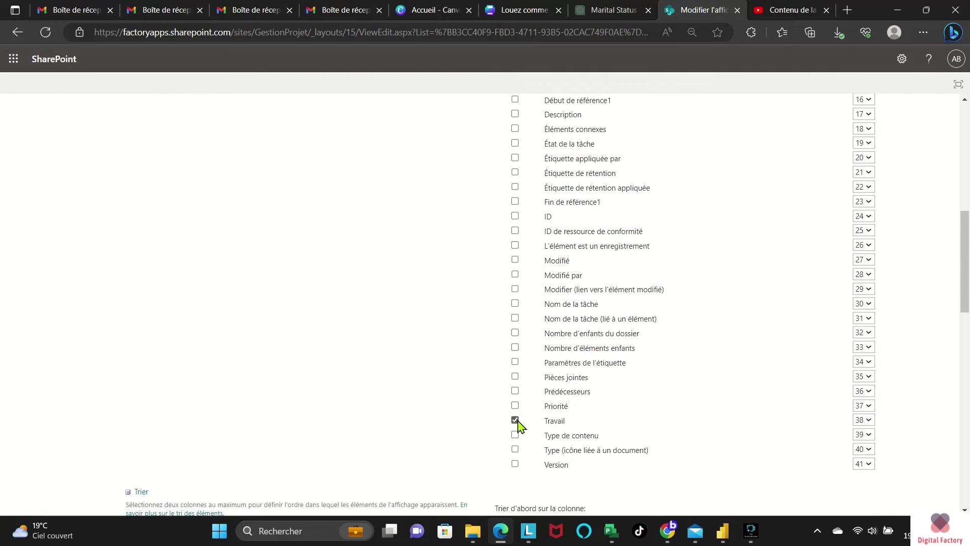
scroll(824, 457, "down", 10)
left_click(878, 465)
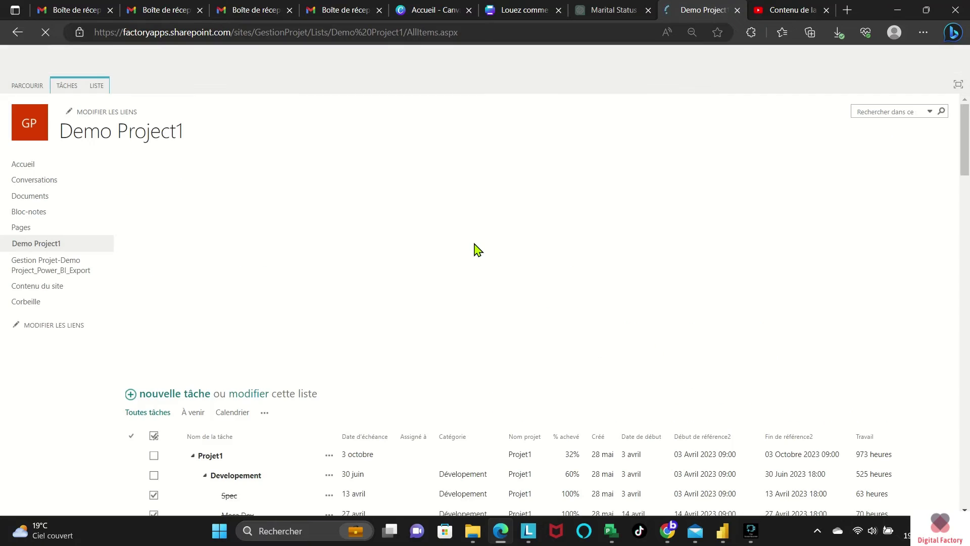
scroll(879, 353, "down", 5)
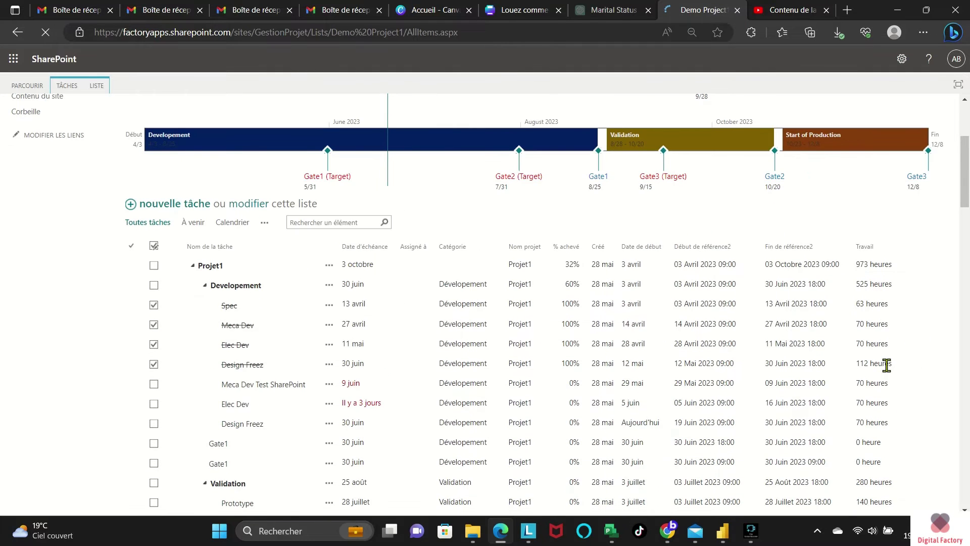
left_click(723, 530)
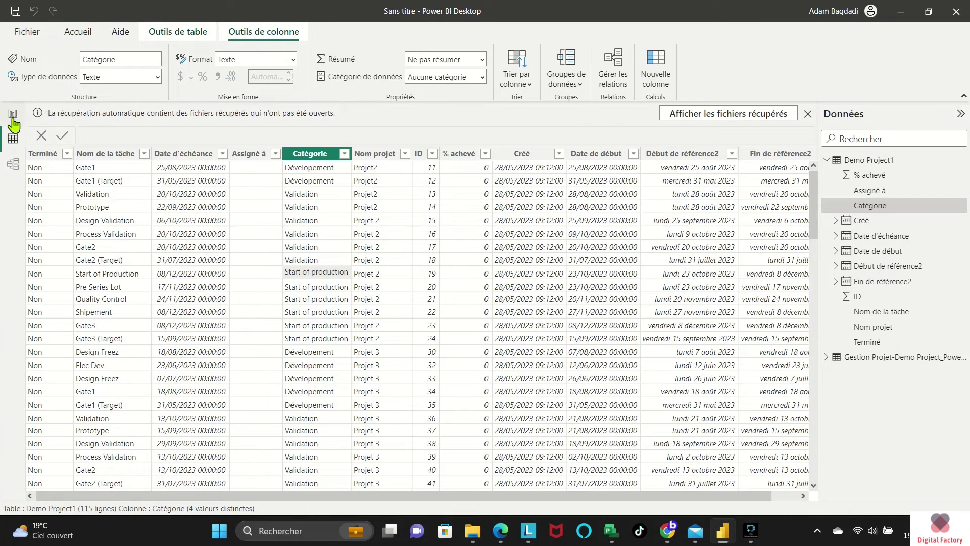
- Refresh the SharePoint data, then open Power Query Editor on the Demo Project1 table
left_click(78, 31)
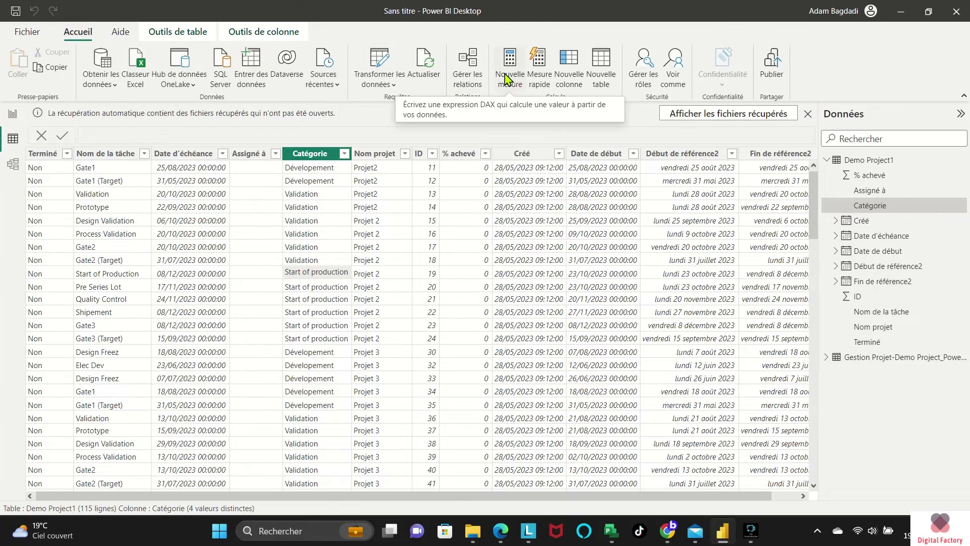
left_click(424, 65)
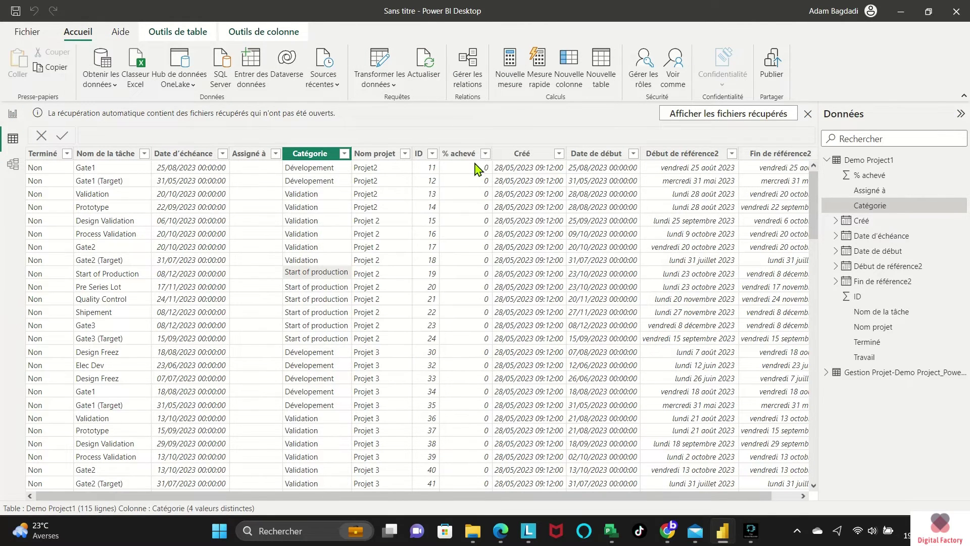
left_click_drag(630, 498, 798, 496)
left_click(303, 154)
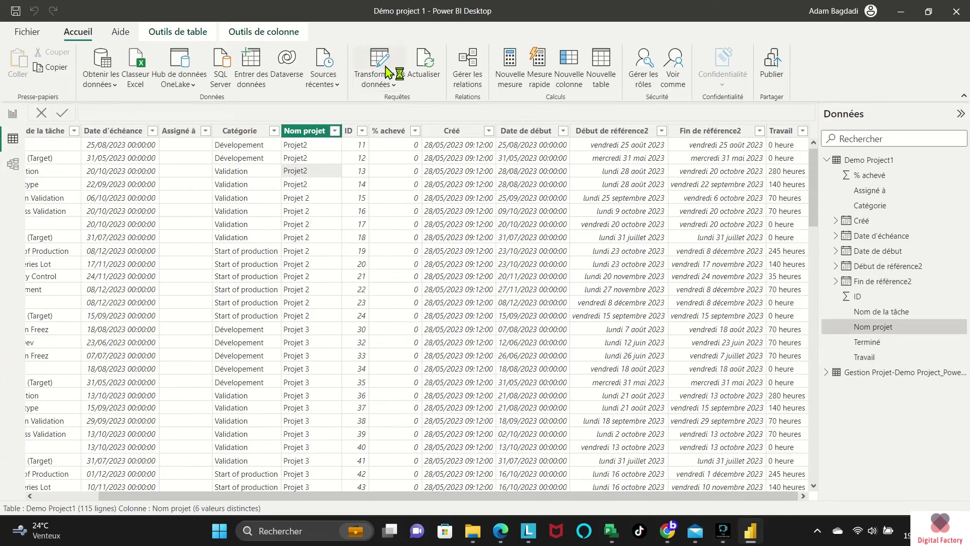
left_click(379, 63)
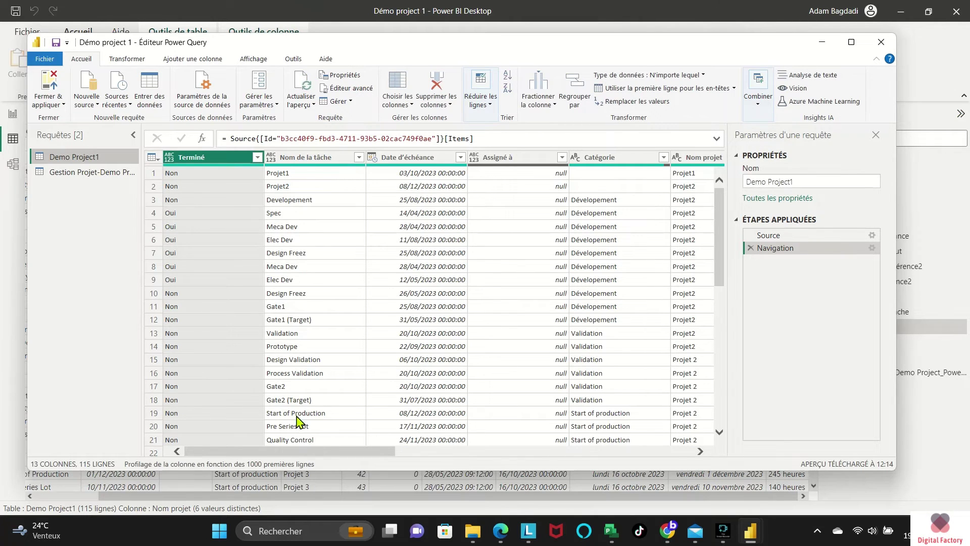
- Remove the text 'heures' and 'heure' from the Travail column values
left_click_drag(290, 451, 704, 432)
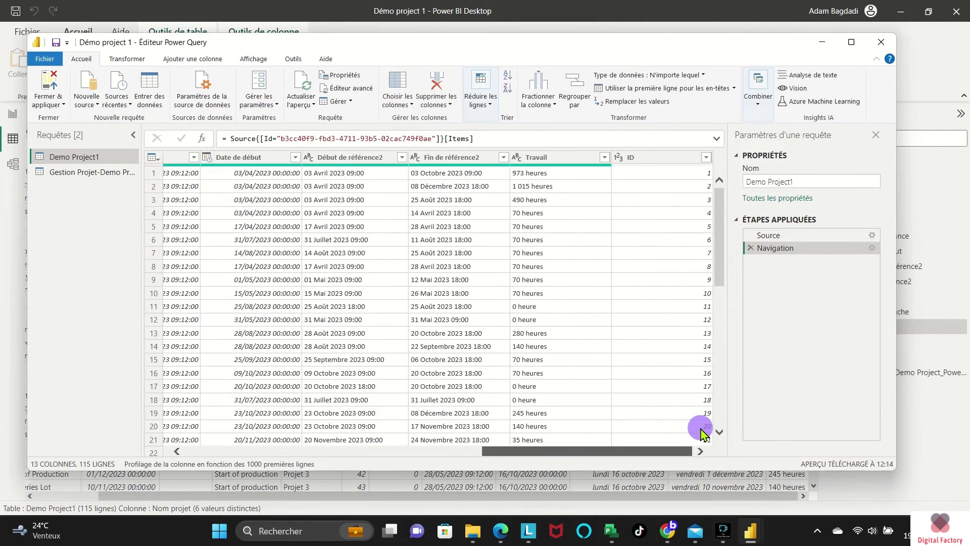
left_click(551, 157)
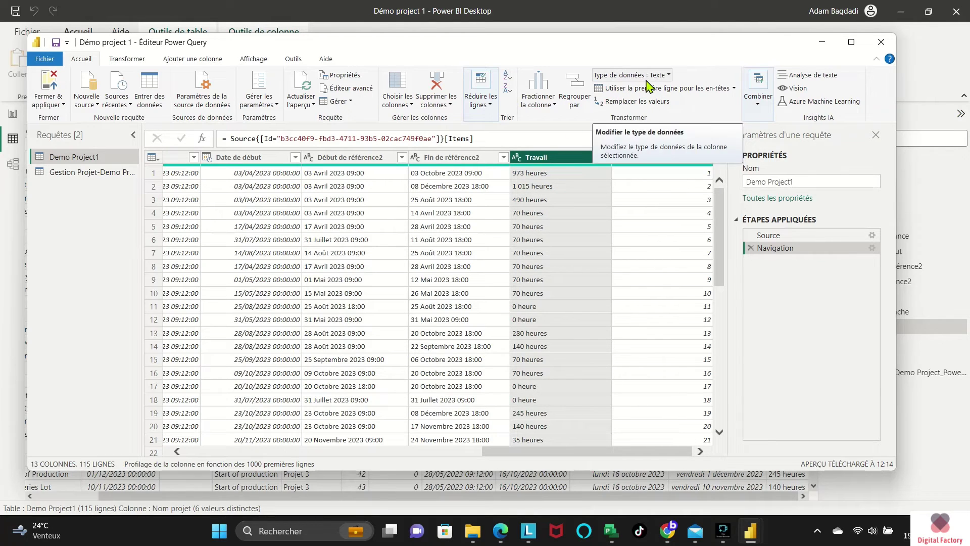
left_click(657, 101)
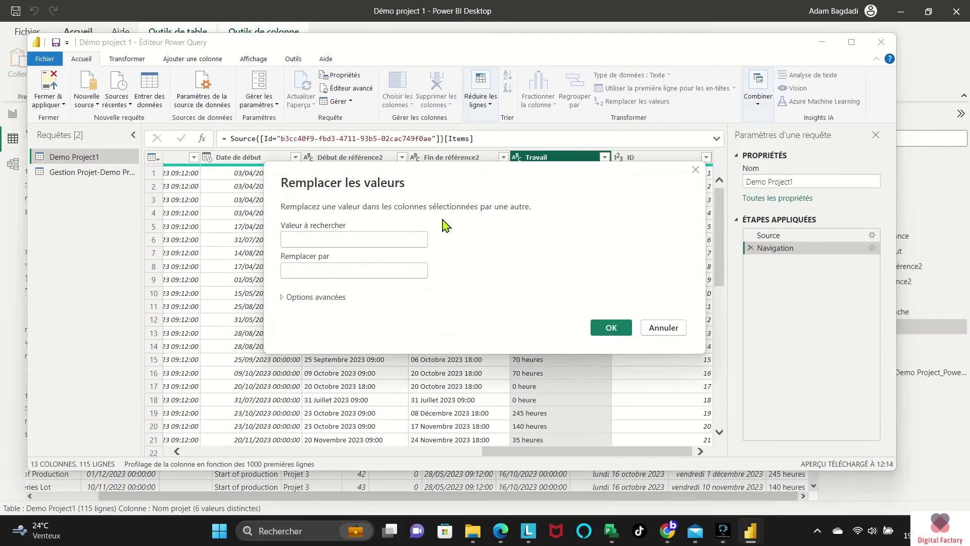
type("heures")
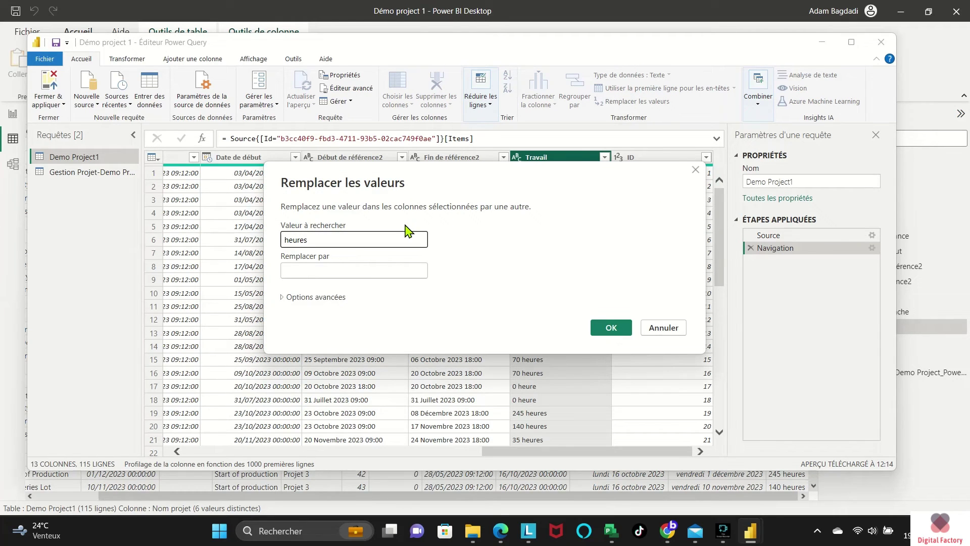
left_click(596, 329)
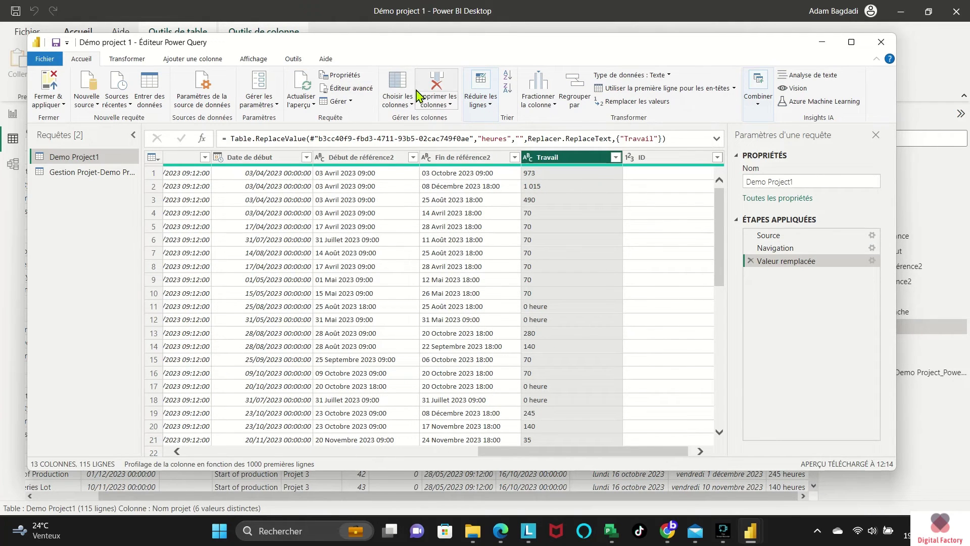
left_click(635, 101)
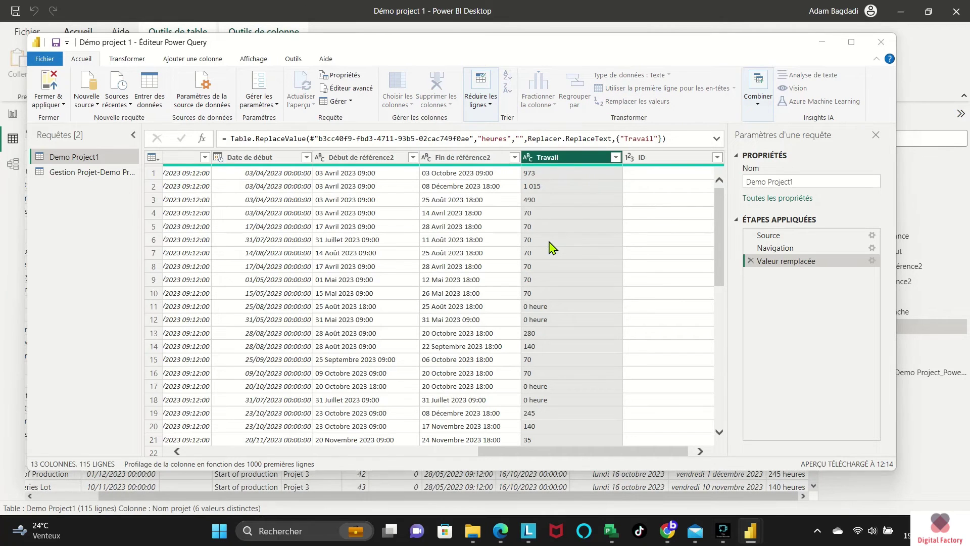
type("heure")
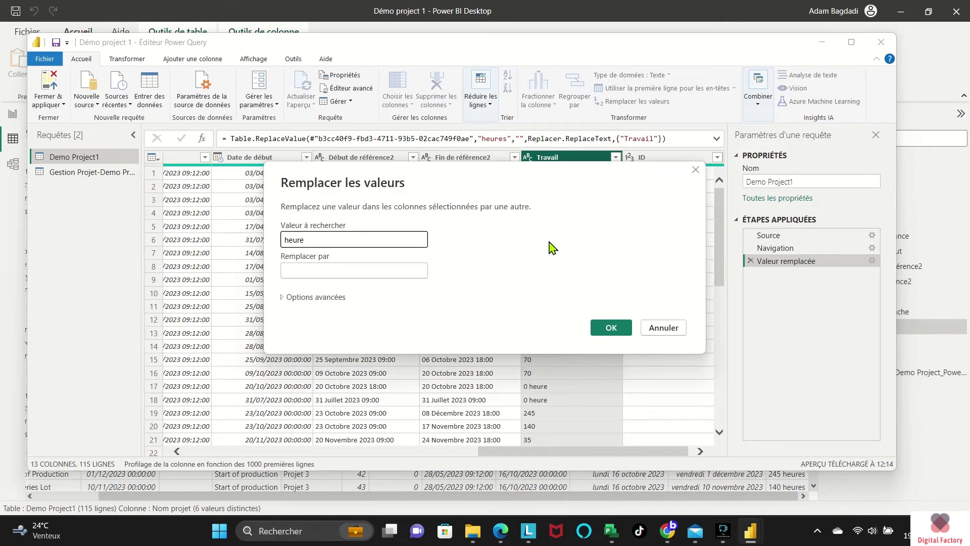
left_click(608, 325)
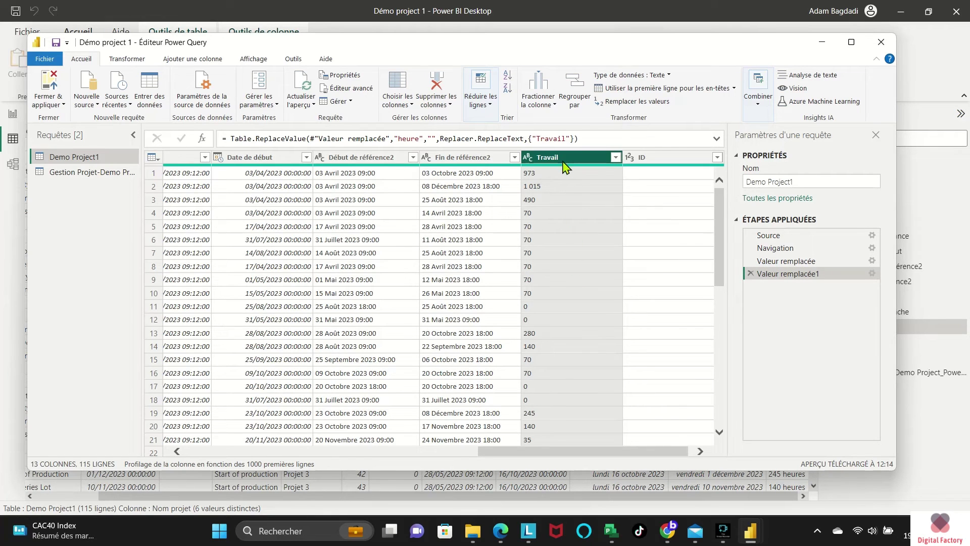
- Strip the remaining spaces from Travail and set its type to Decimal Number
left_click(631, 101)
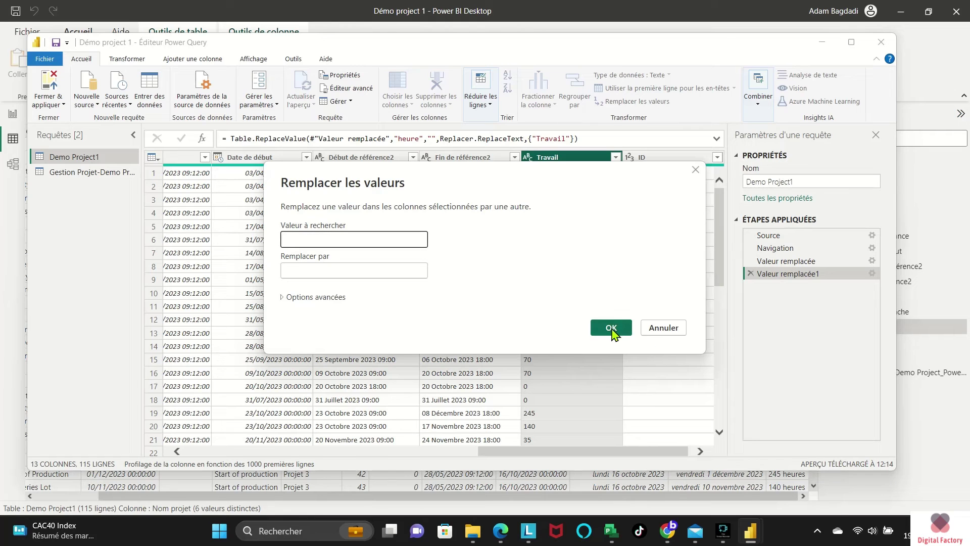
left_click(611, 327)
left_click(127, 59)
left_click(292, 74)
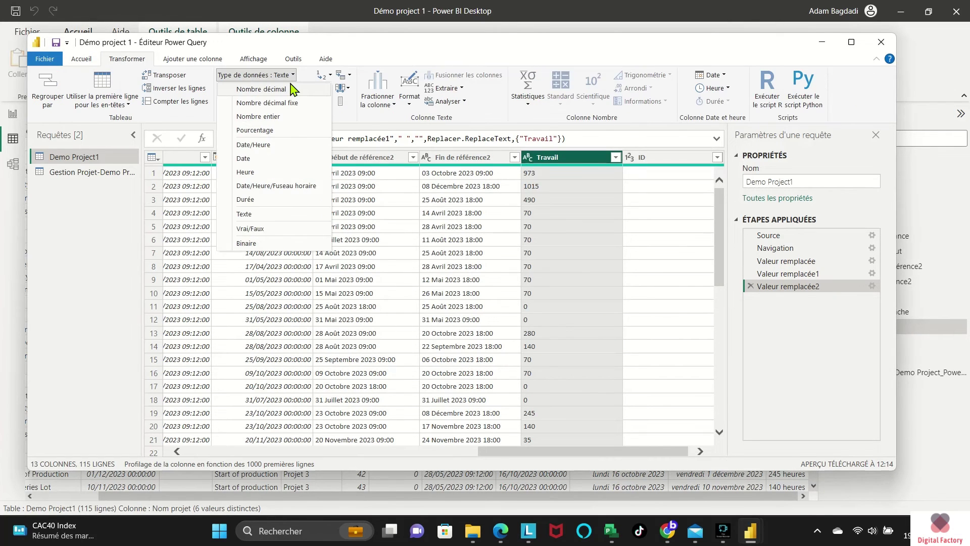
left_click(289, 90)
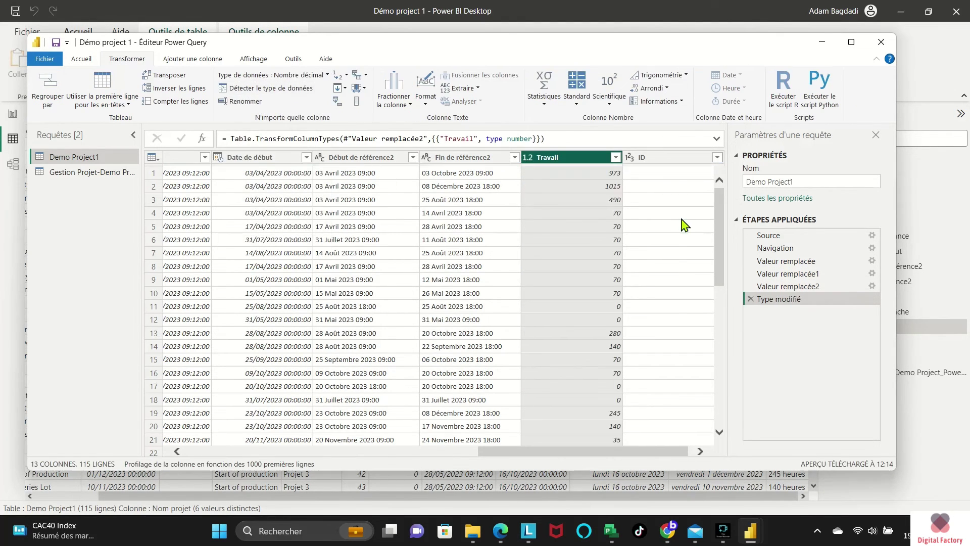
left_click_drag(559, 450, 671, 454)
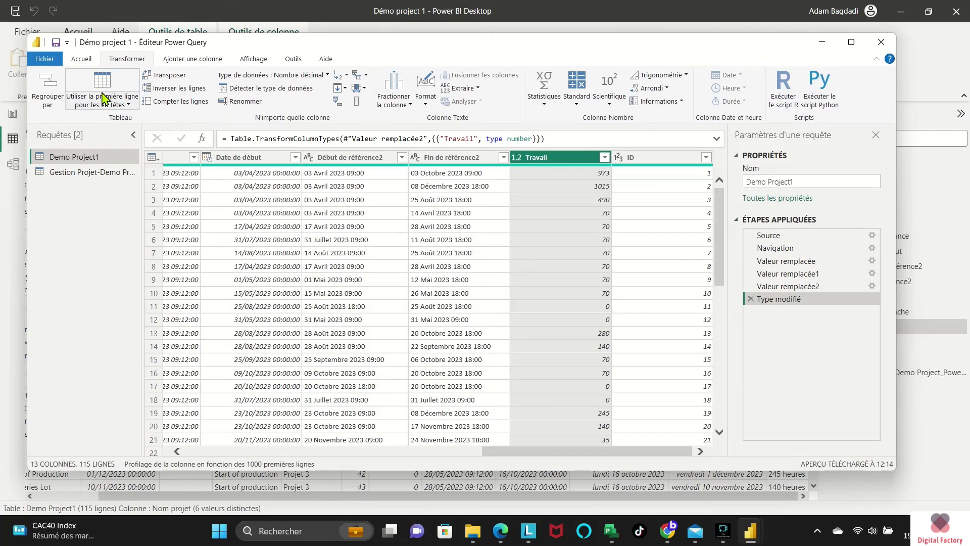
left_click(81, 59)
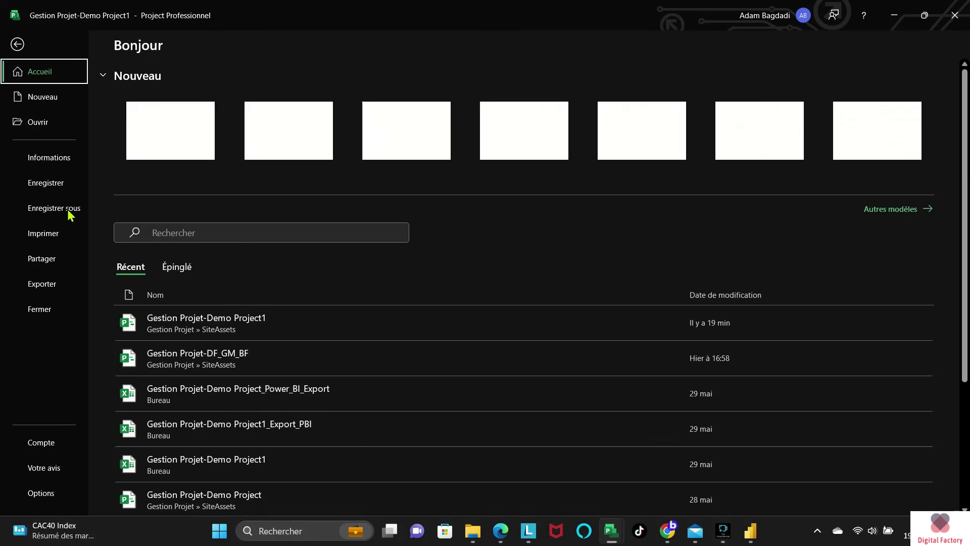
- Add the Récapitulative field to the Project-to-SharePoint field mapping
left_click(54, 158)
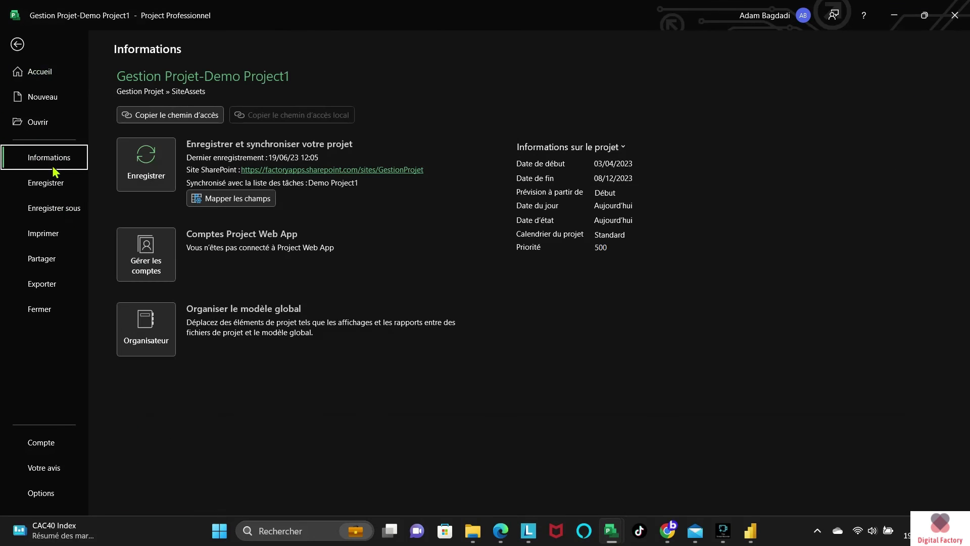
left_click(237, 200)
scroll(578, 249, "down", 2)
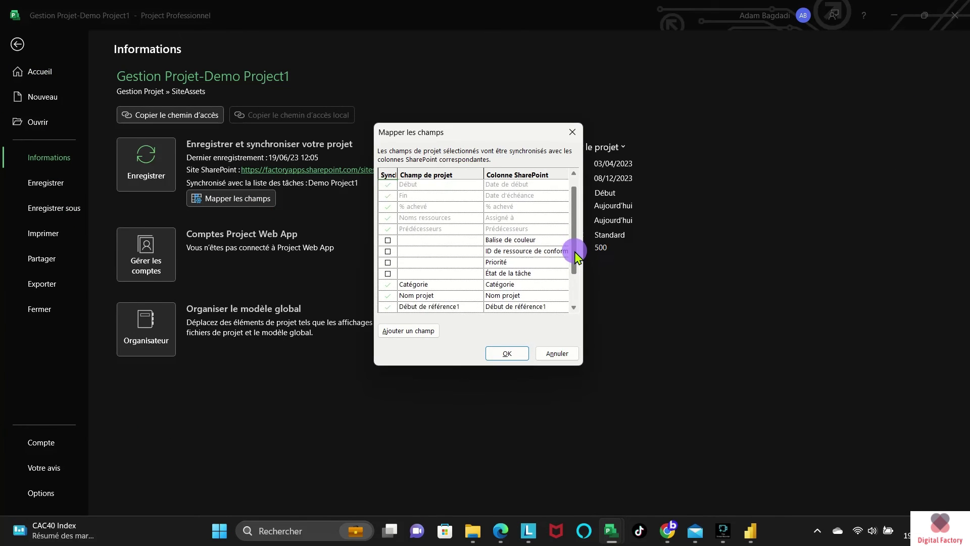
left_click(408, 331)
left_click(474, 244)
scroll(404, 354, "down", 15)
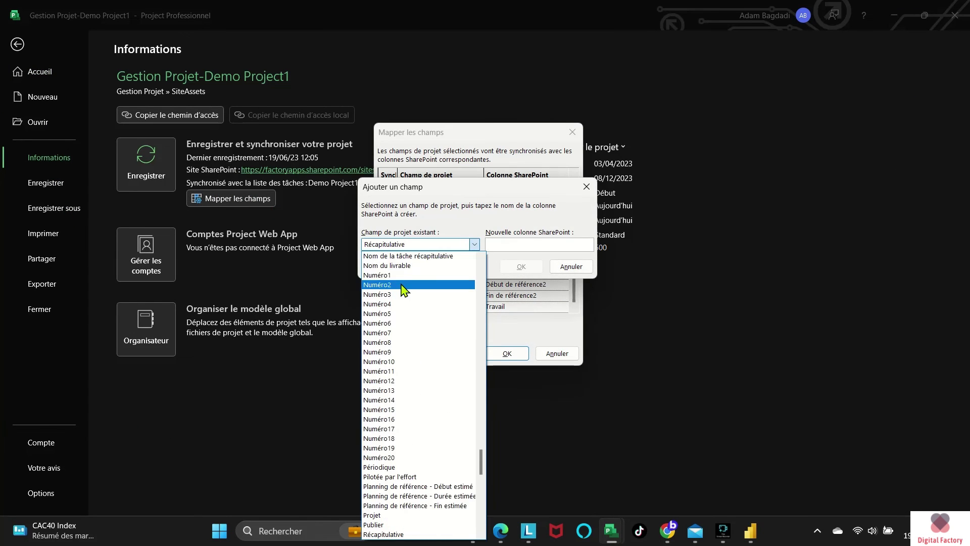
left_click(418, 449)
left_click(521, 266)
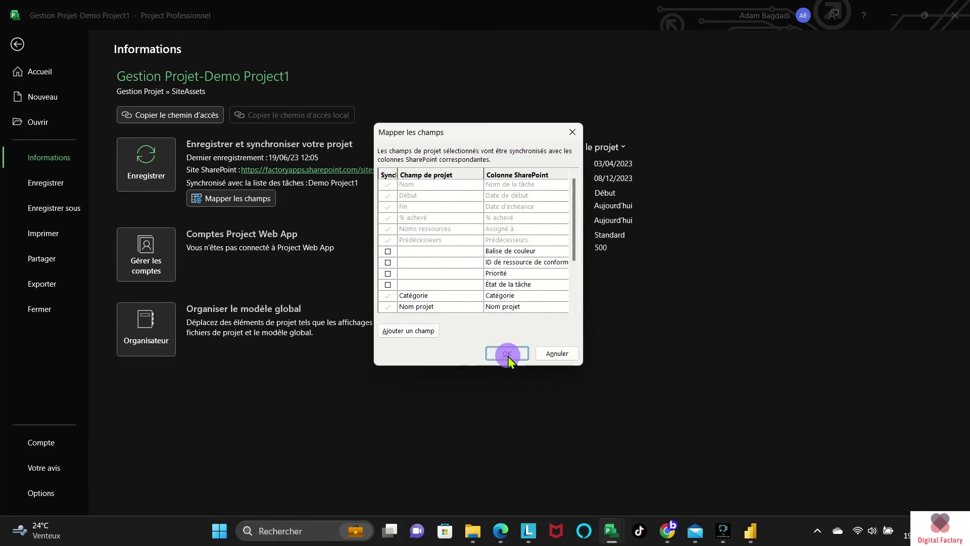
- Apply the mapping and resync the project with the SharePoint task list
left_click(507, 354)
left_click(581, 261)
left_click(163, 189)
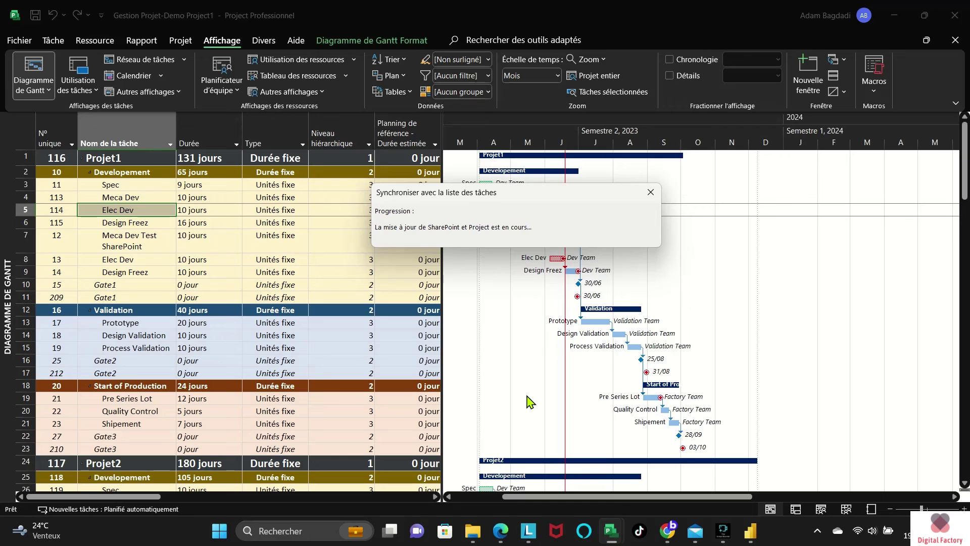
left_click(488, 302)
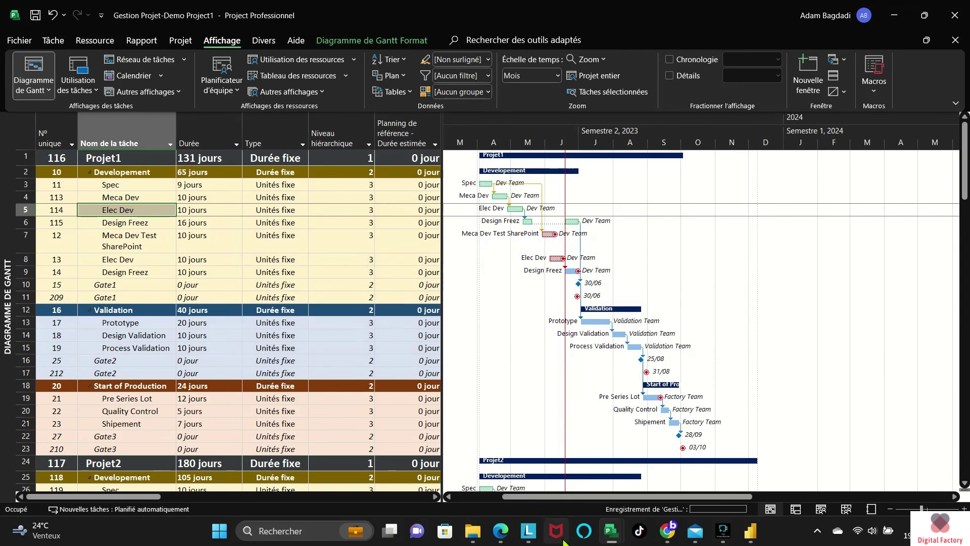
left_click(500, 530)
- Add the Récapitulative column to the Demo Project1 list view and save it
scroll(372, 310, "down", 2)
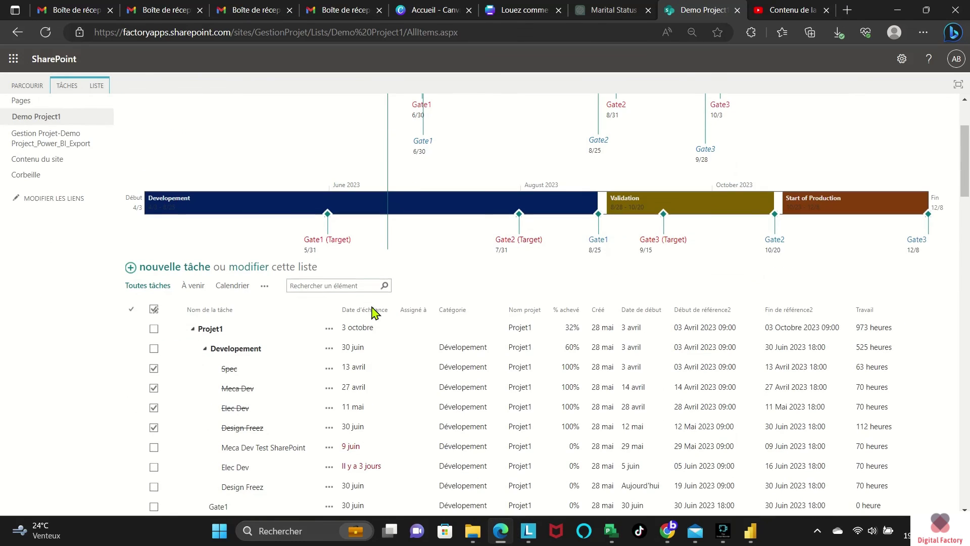
left_click(264, 286)
left_click(309, 380)
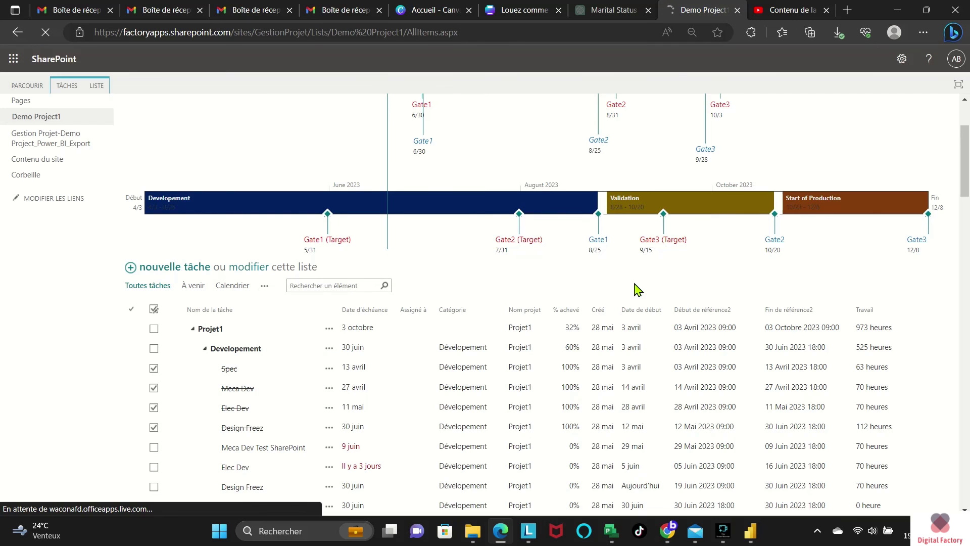
scroll(635, 364, "down", 1)
scroll(621, 349, "down", 3)
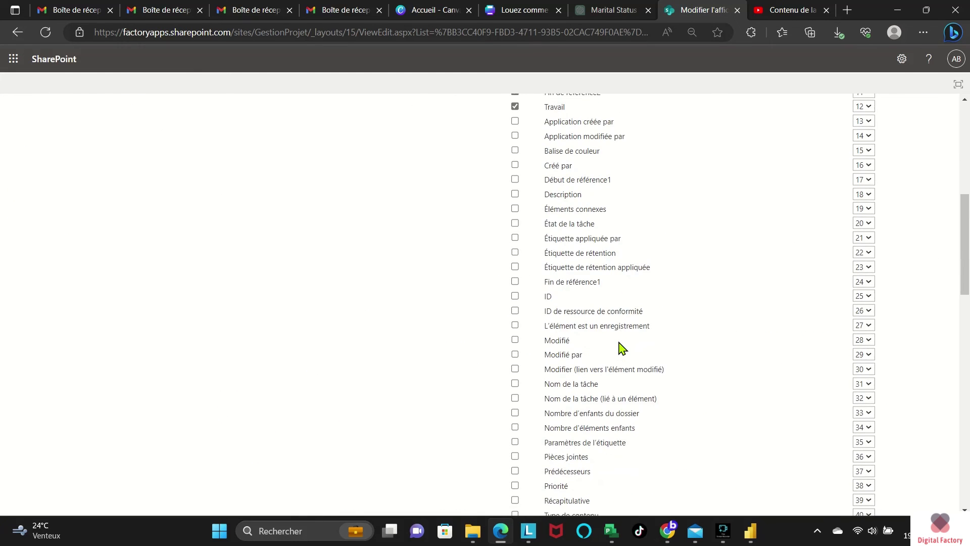
scroll(621, 348, "down", 1)
left_click(586, 435)
scroll(708, 480, "down", 15)
left_click(880, 459)
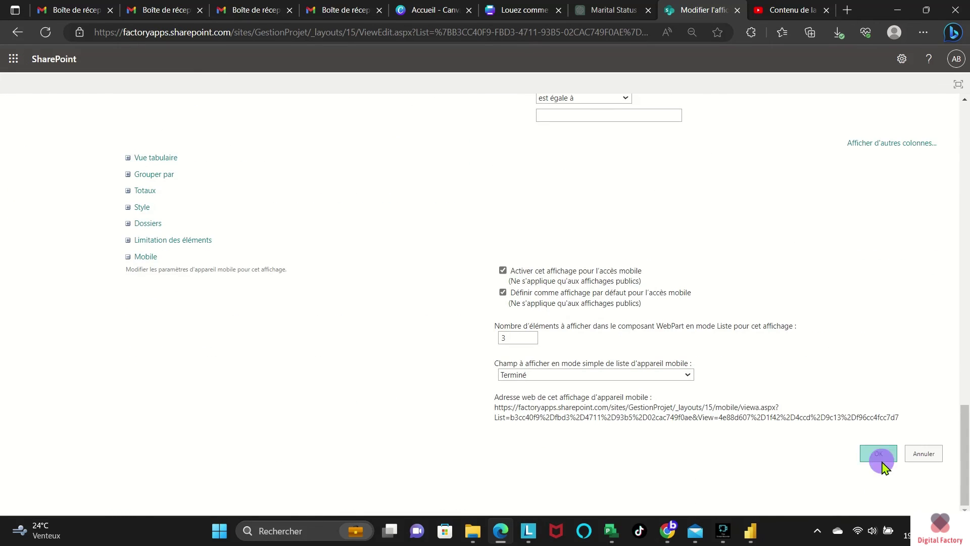
- Check the updated list, then refresh the data in Power BI Desktop
scroll(807, 217, "down", 5)
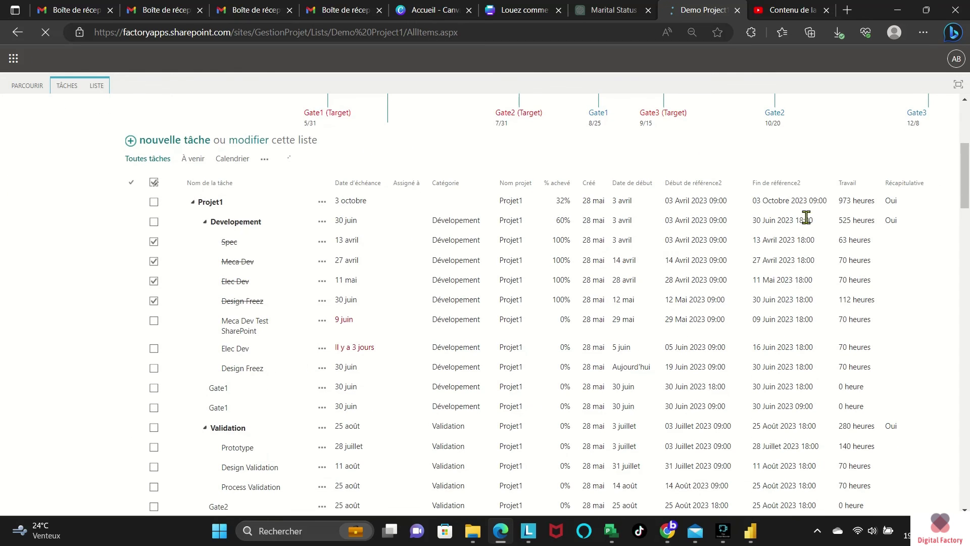
scroll(902, 219, "down", 3)
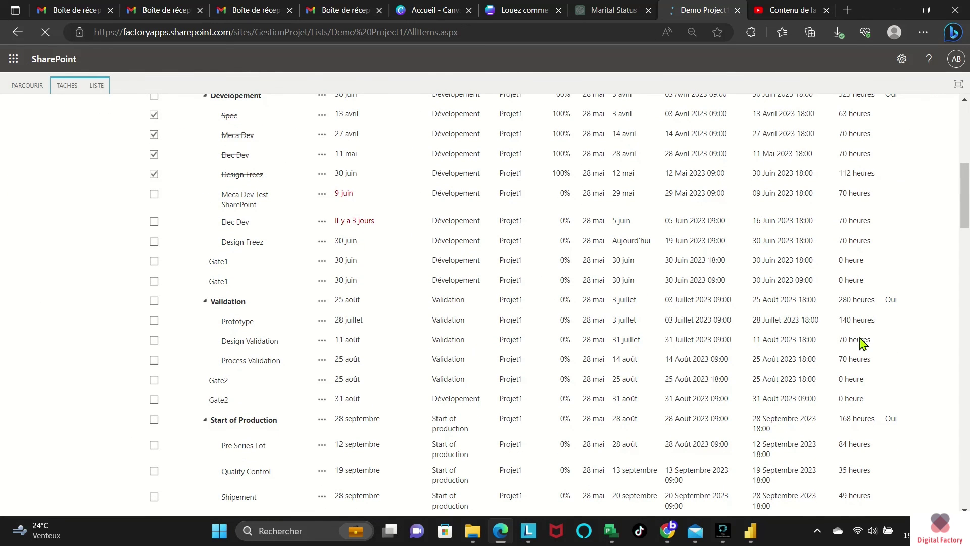
scroll(645, 240, "up", 10)
scroll(645, 241, "up", 3)
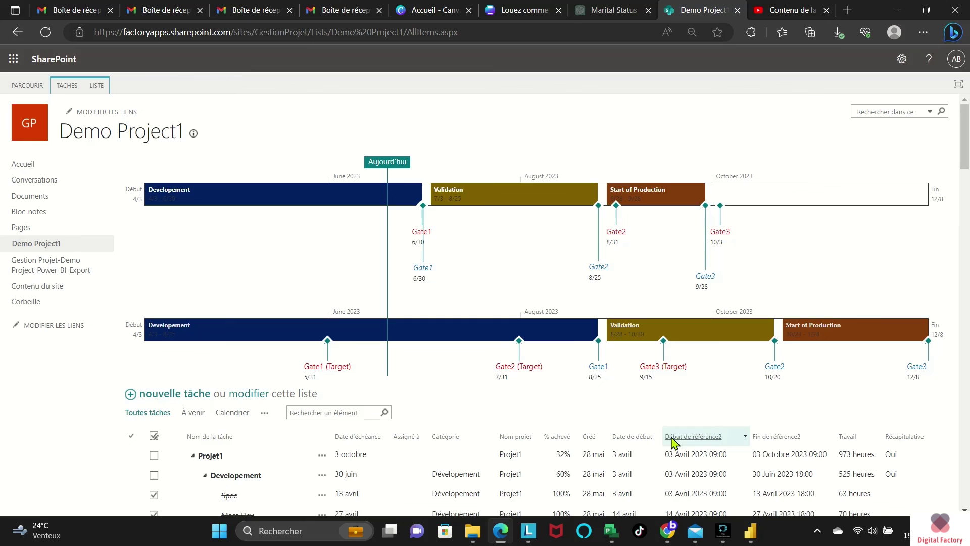
left_click(750, 530)
left_click(423, 65)
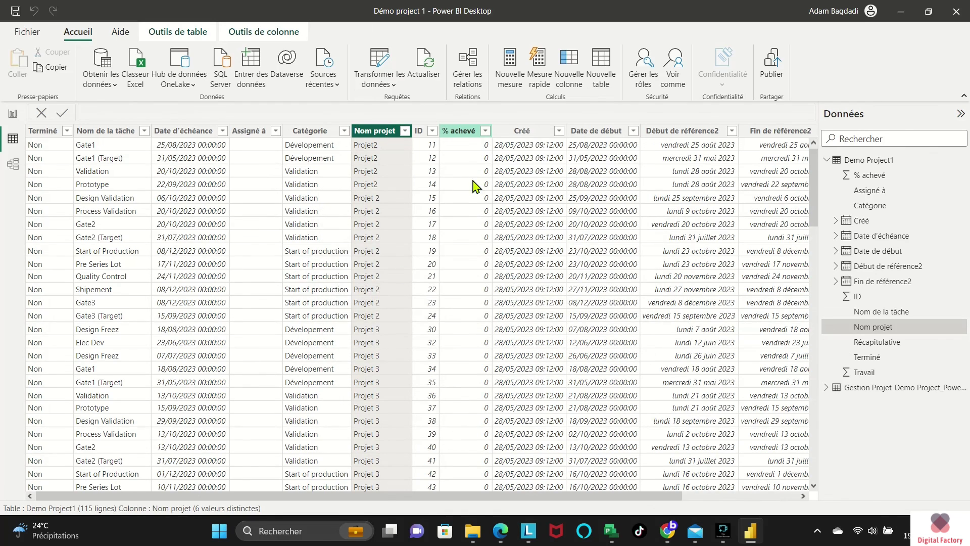
- Go to the report page and expand Demo Project1's fields to show Récapitulative
left_click(19, 112)
left_click(871, 156)
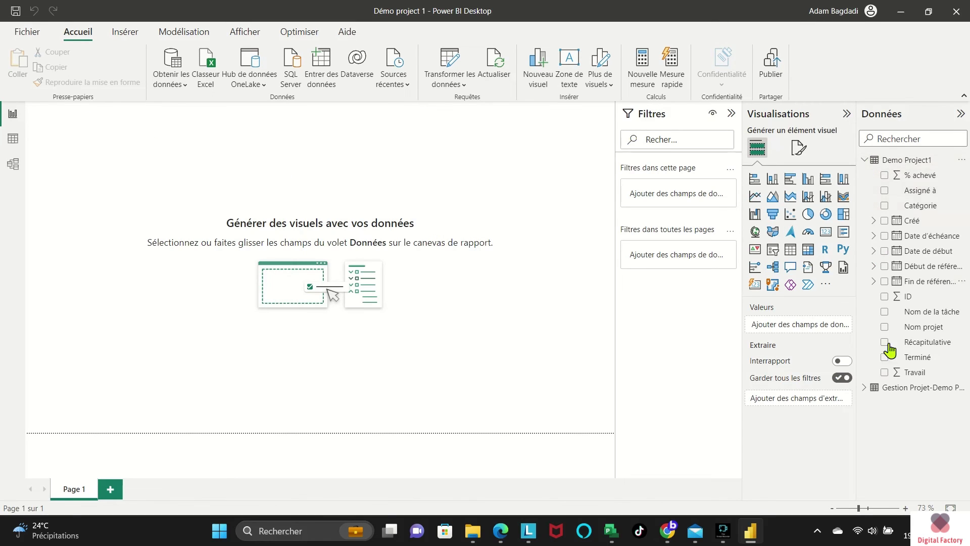